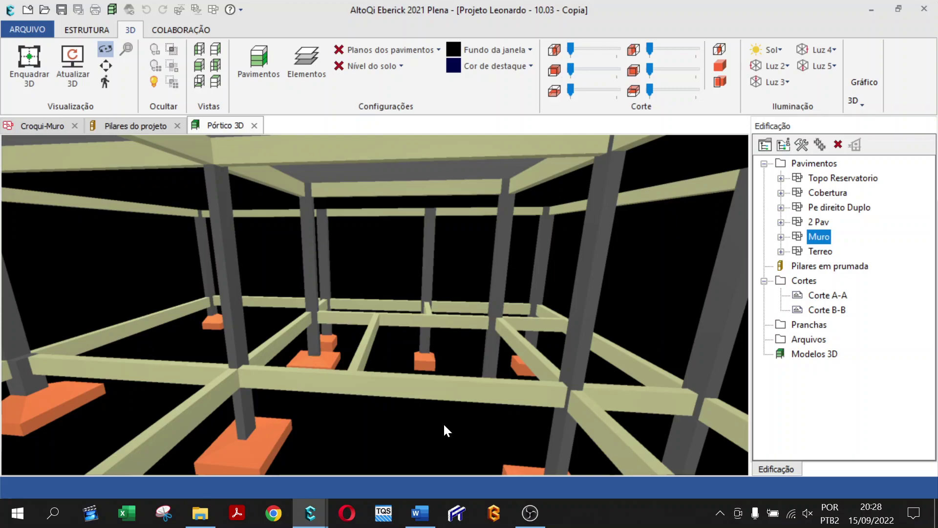
# Step: Check the floor heights and levels of the building in the project properties
pyautogui.moveTo(478, 395); pyautogui.dragTo(456, 363)
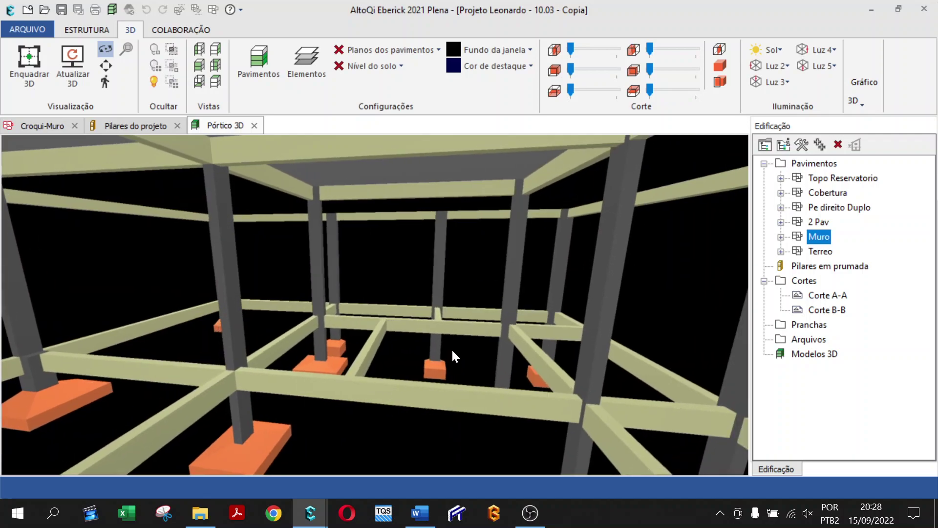
pyautogui.moveTo(416, 433); pyautogui.dragTo(433, 446)
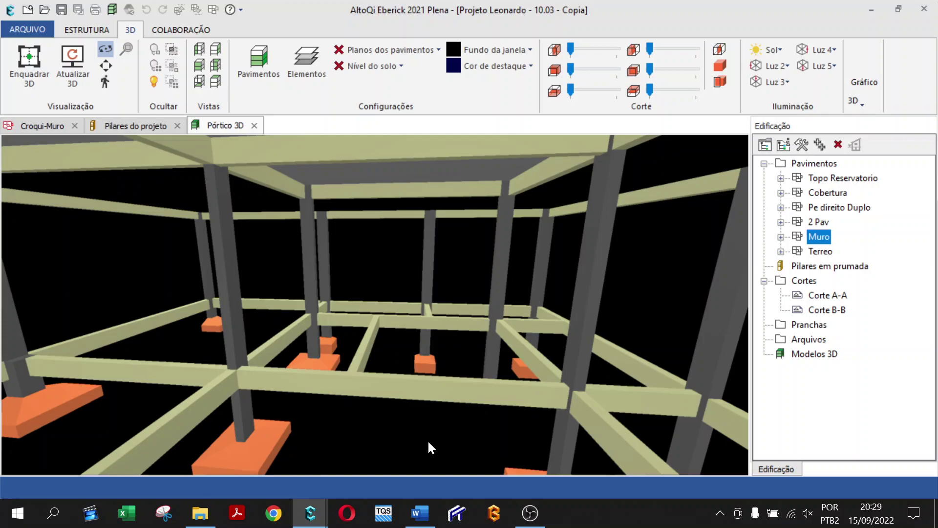
pyautogui.moveTo(456, 365); pyautogui.dragTo(470, 379)
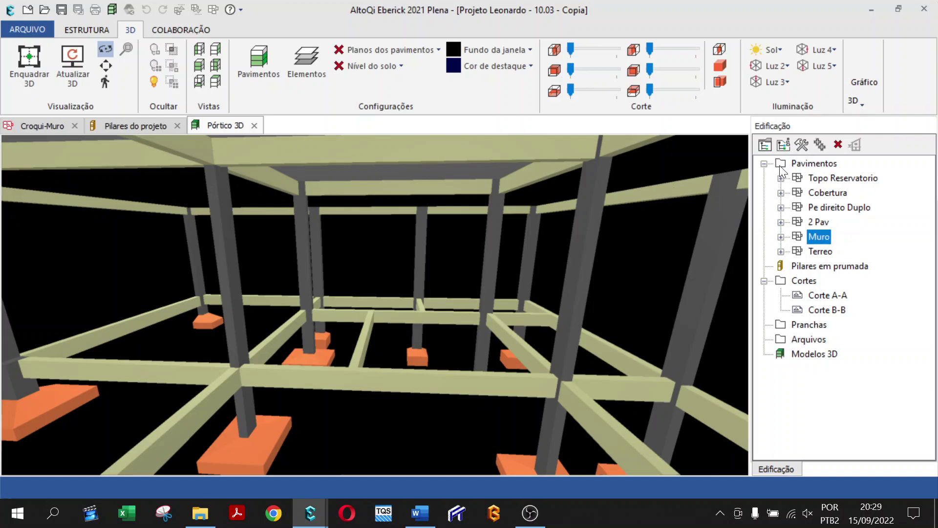
pyautogui.click(782, 145)
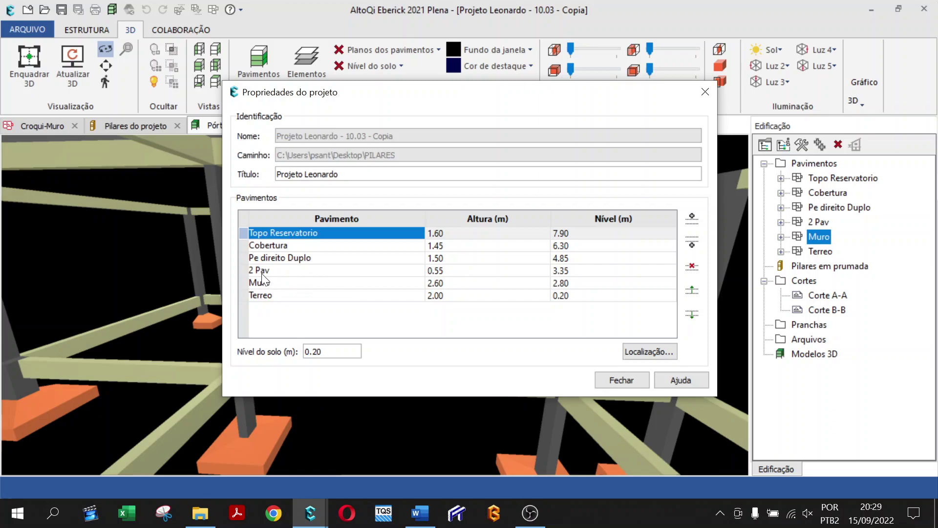
pyautogui.click(628, 376)
# Step: Highlight the tall column segment above the lower beam, and instead the short segment directly beneath the upper beam, in the 3D frame
pyautogui.moveTo(381, 258)
pyautogui.mouseDown()
pyautogui.moveTo(397, 258)
pyautogui.moveTo(370, 271)
pyautogui.mouseUp()
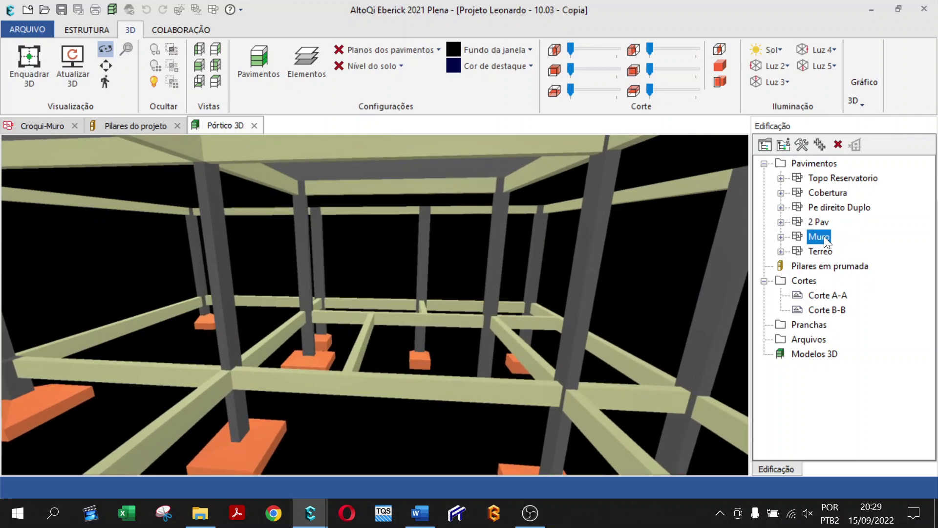
pyautogui.click(222, 311)
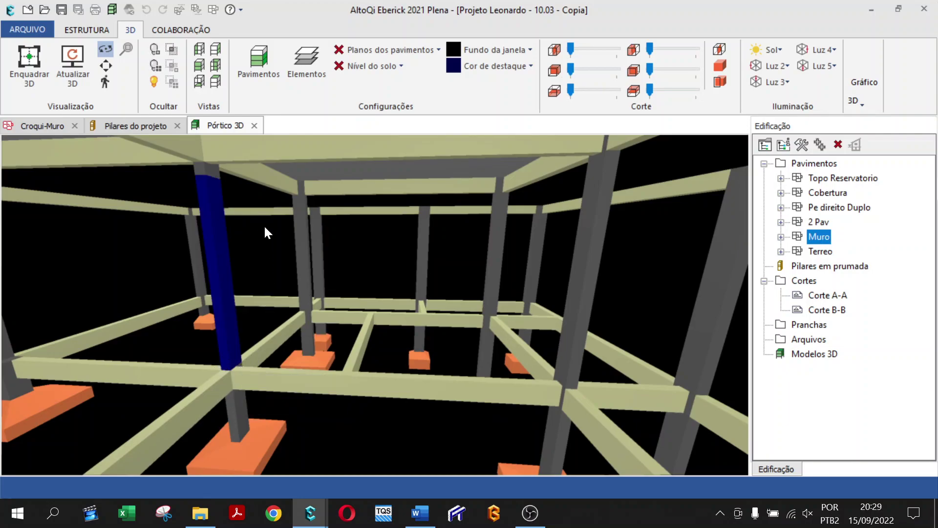
pyautogui.click(215, 171)
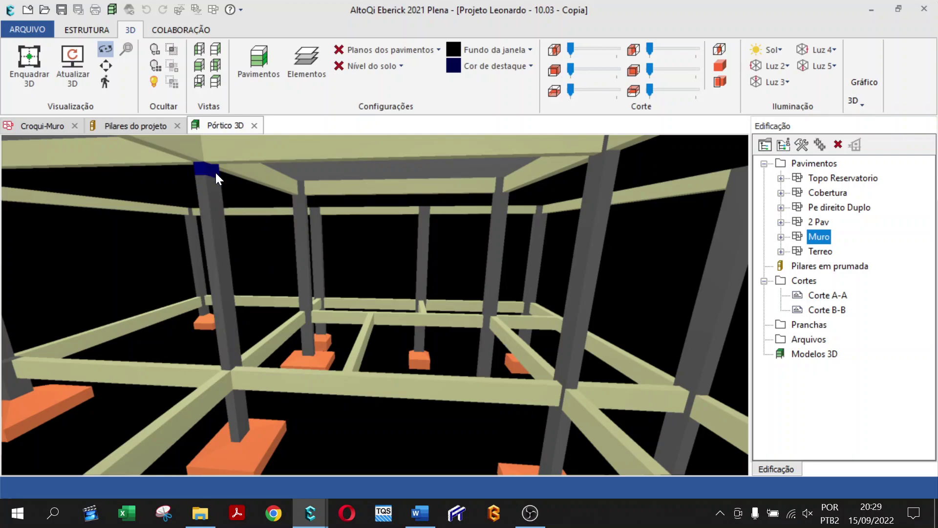
pyautogui.scroll(-2, 227, 270)
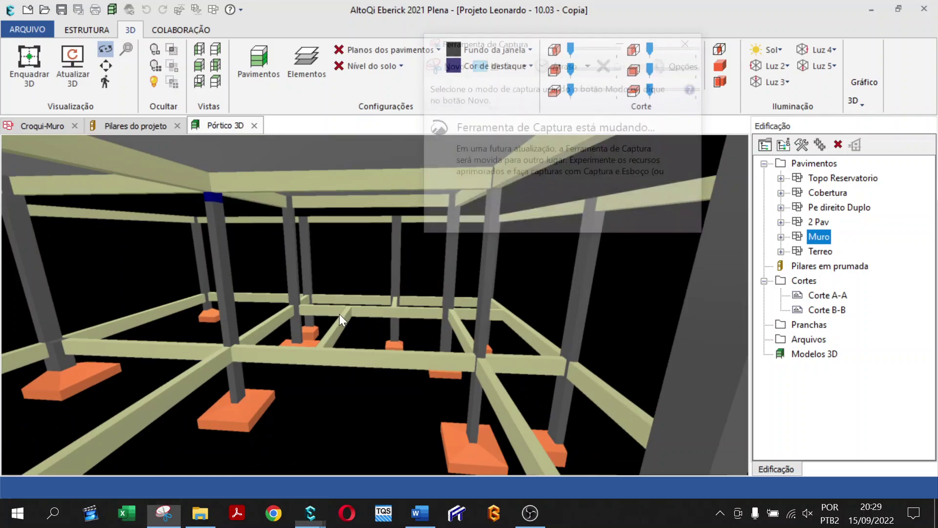
pyautogui.click(456, 68)
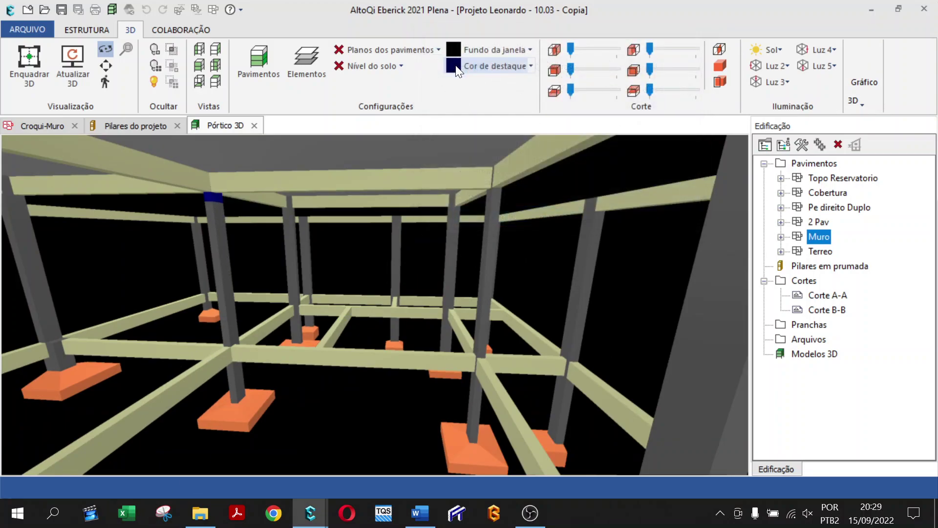
pyautogui.moveTo(159, 140); pyautogui.dragTo(585, 392)
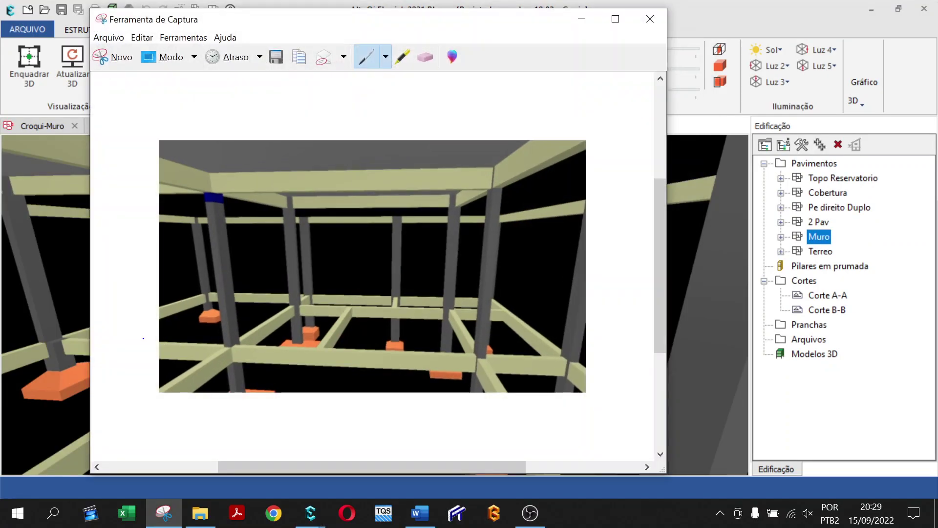
pyautogui.click(114, 57)
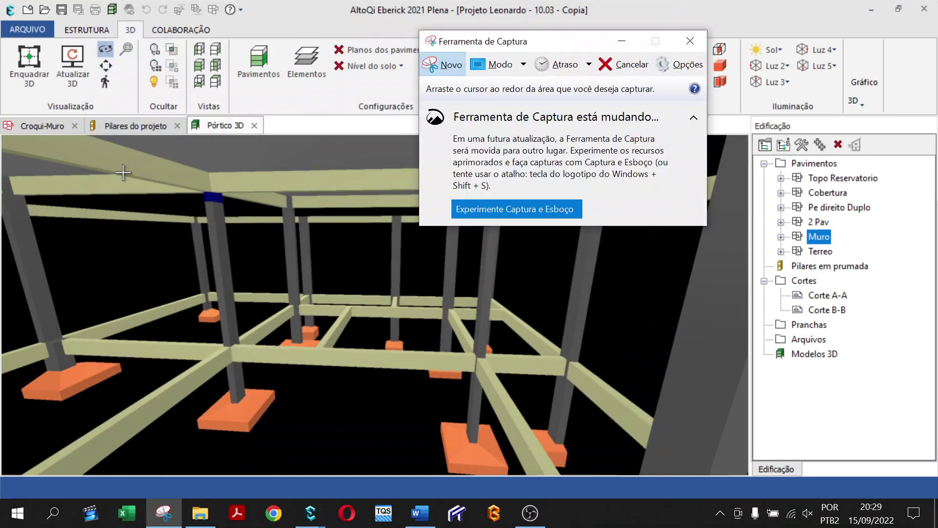
pyautogui.press('Escape')
# Step: Capture a closer snip of the 3D frame around the column with the highlighted short segment
pyautogui.scroll(3, 123, 190)
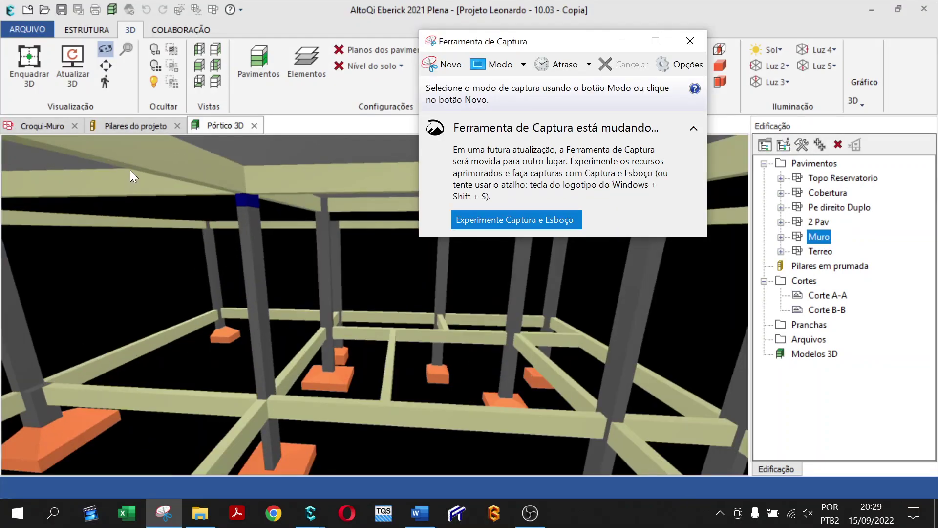
pyautogui.click(443, 64)
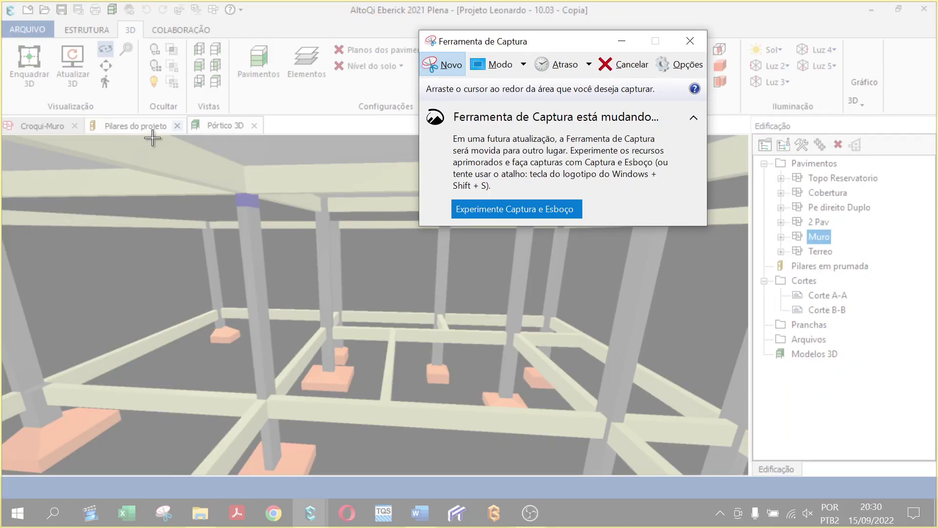
pyautogui.moveTo(152, 137); pyautogui.dragTo(559, 450)
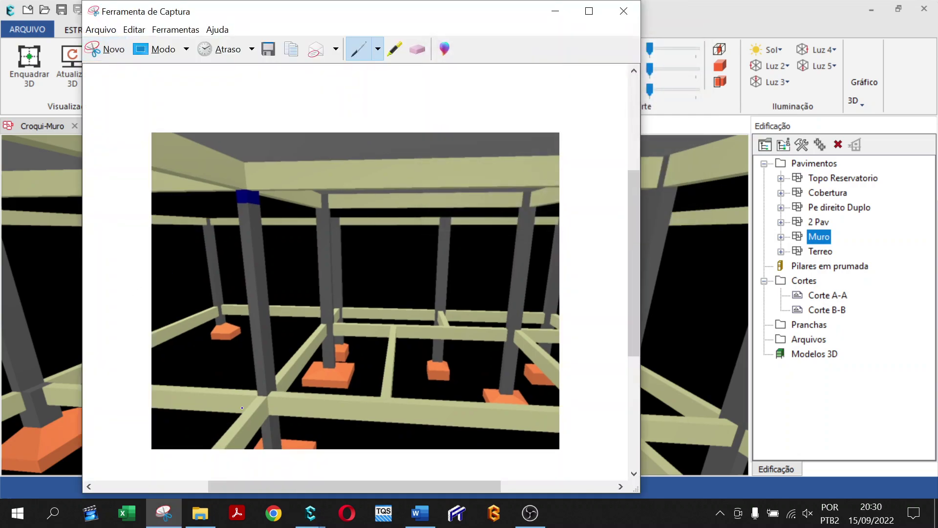
# Step: With the custom pen (Caneta Personalizada), trace the column on the capture as separate strokes for the lower, short and upper segments
pyautogui.click(377, 49)
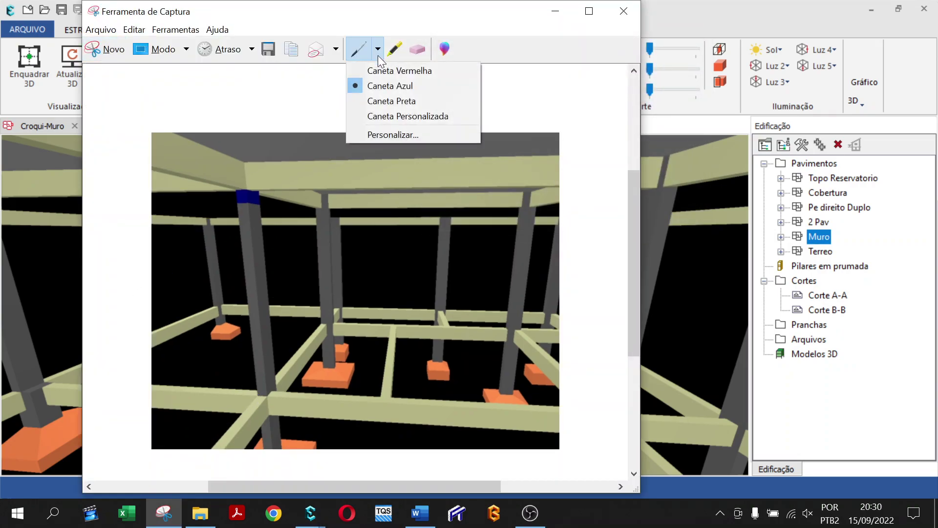
pyautogui.click(392, 116)
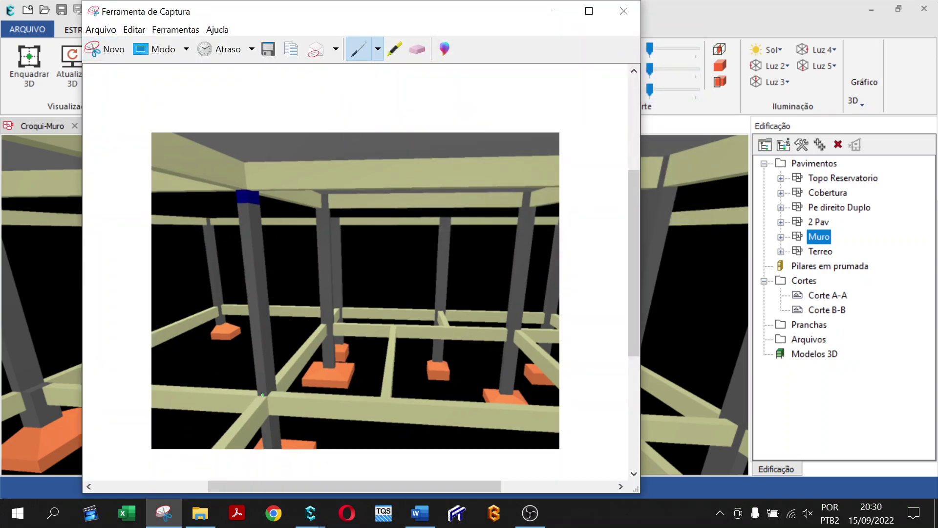
pyautogui.moveTo(262, 394); pyautogui.dragTo(242, 205)
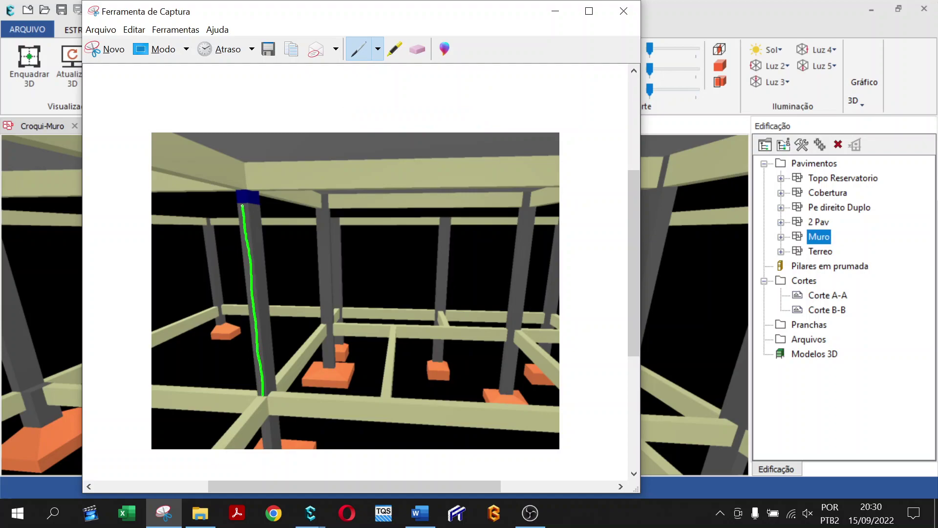
pyautogui.moveTo(241, 205); pyautogui.dragTo(241, 183)
pyautogui.moveTo(250, 203); pyautogui.dragTo(244, 141)
pyautogui.scroll(1, 248, 182)
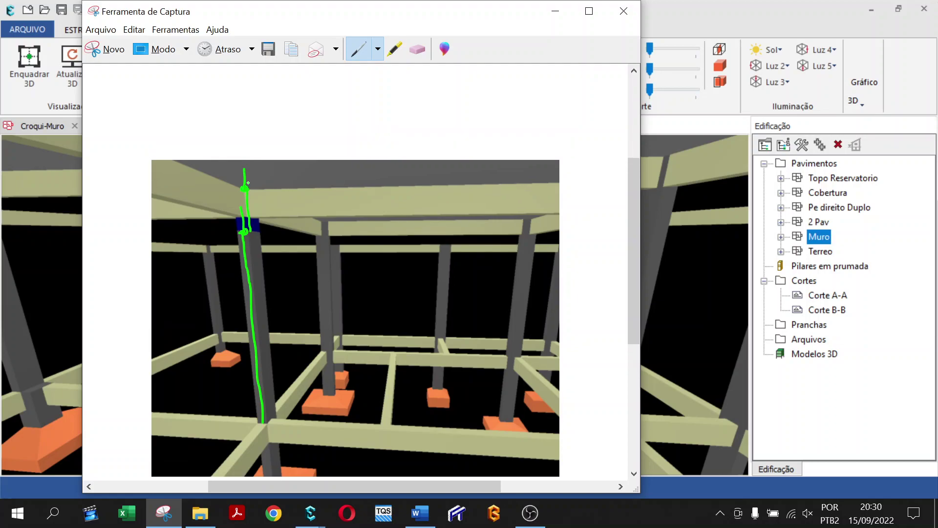
pyautogui.moveTo(251, 185); pyautogui.dragTo(248, 78)
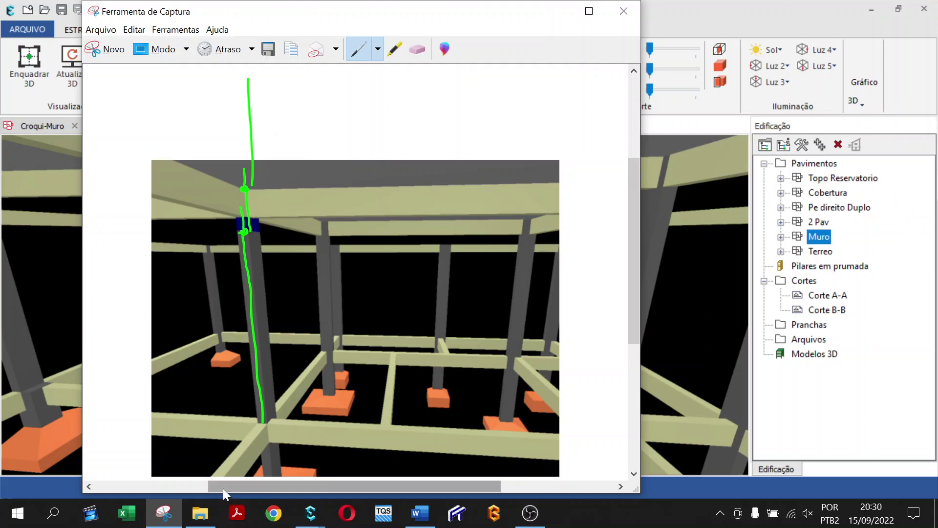
pyautogui.moveTo(283, 188)
pyautogui.mouseDown()
pyautogui.moveTo(233, 163)
pyautogui.moveTo(194, 222)
pyautogui.moveTo(270, 232)
pyautogui.moveTo(270, 185)
pyautogui.moveTo(276, 193)
pyautogui.mouseUp()
# Step: Erase the strokes on the two lower column segments and redraw them as one continuous line up to the upper beam
pyautogui.click(418, 49)
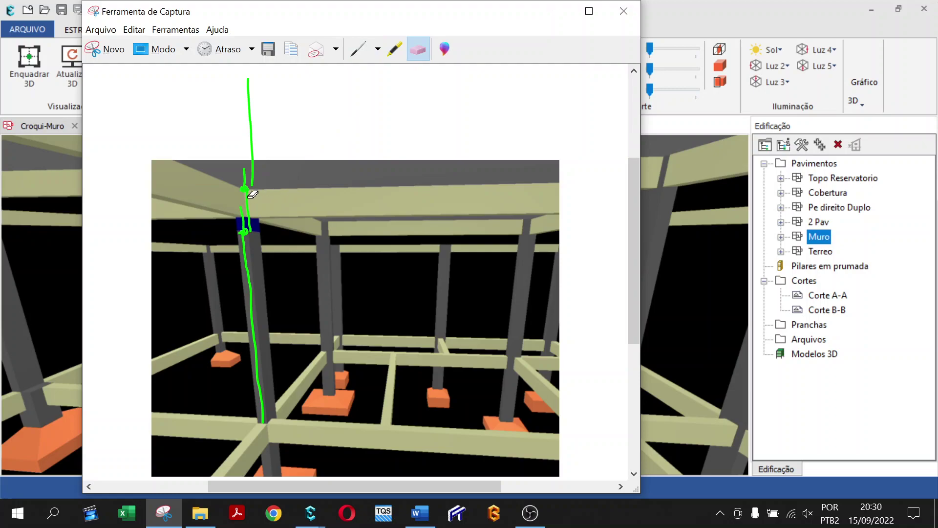
pyautogui.click(251, 229)
pyautogui.click(244, 180)
pyautogui.click(359, 49)
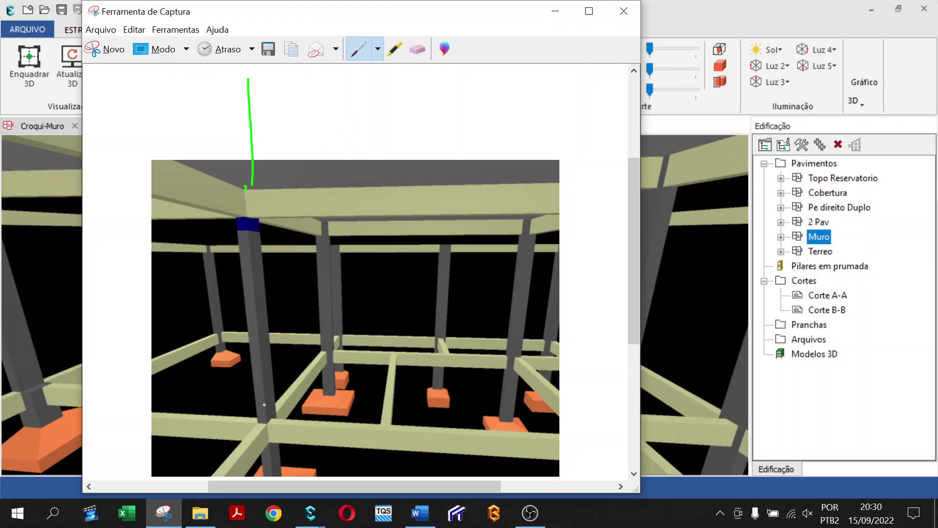
pyautogui.moveTo(262, 422)
pyautogui.mouseDown()
pyautogui.moveTo(245, 188)
pyautogui.moveTo(235, 190)
pyautogui.moveTo(242, 166)
pyautogui.mouseUp()
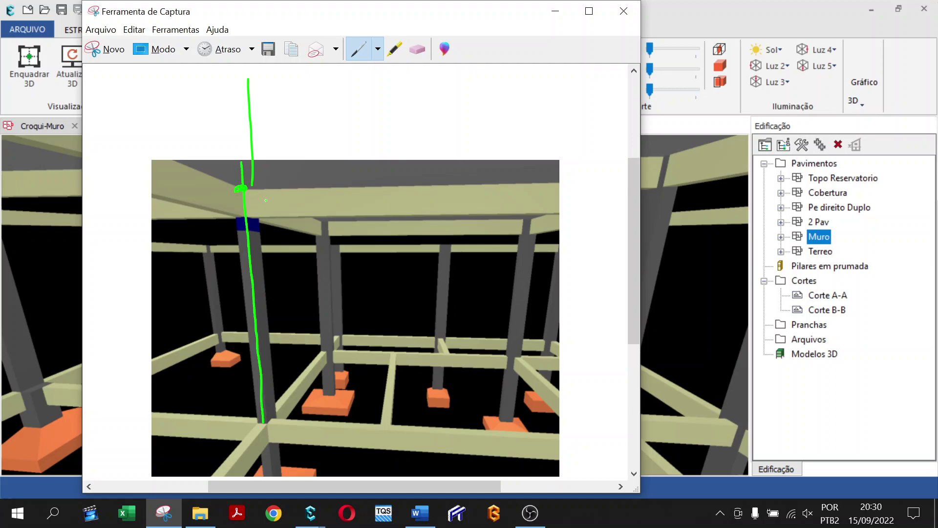
# Step: Sketch a horizontal line at the intermediate level and a vertical span line beside the column, and erase both lines
pyautogui.moveTo(210, 239)
pyautogui.mouseDown()
pyautogui.moveTo(284, 232)
pyautogui.moveTo(192, 234)
pyautogui.moveTo(264, 233)
pyautogui.mouseUp()
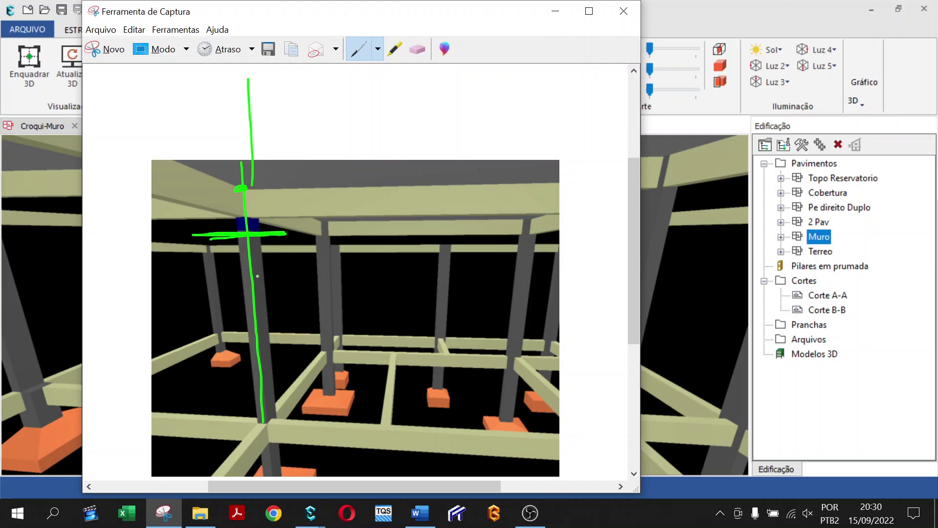
pyautogui.moveTo(284, 191)
pyautogui.mouseDown()
pyautogui.moveTo(302, 334)
pyautogui.moveTo(307, 420)
pyautogui.moveTo(299, 421)
pyautogui.mouseUp()
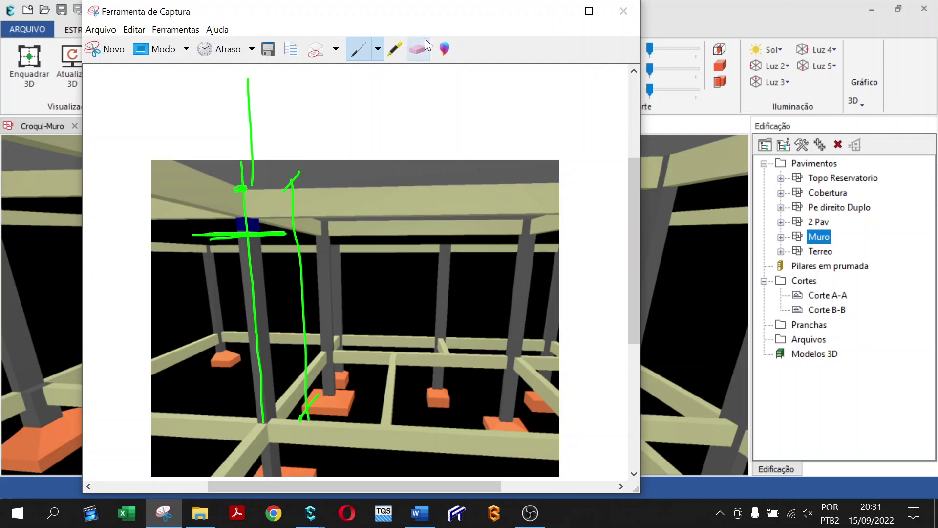
pyautogui.click(418, 48)
pyautogui.moveTo(310, 182); pyautogui.dragTo(310, 211)
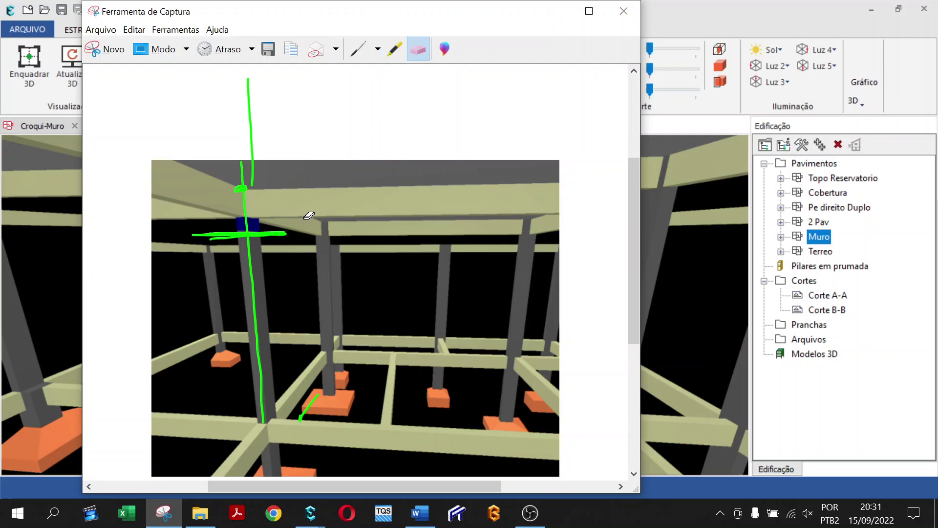
pyautogui.click(269, 238)
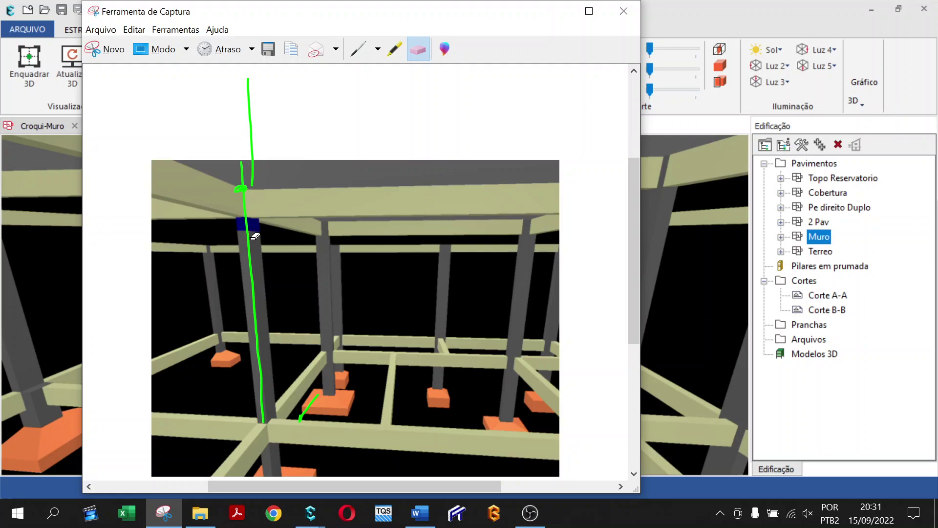
# Step: Switch to AltoQi Eberick and enable Detalhamento contínuo no lance for column P8 in the Muro floor sketch
pyautogui.click(685, 121)
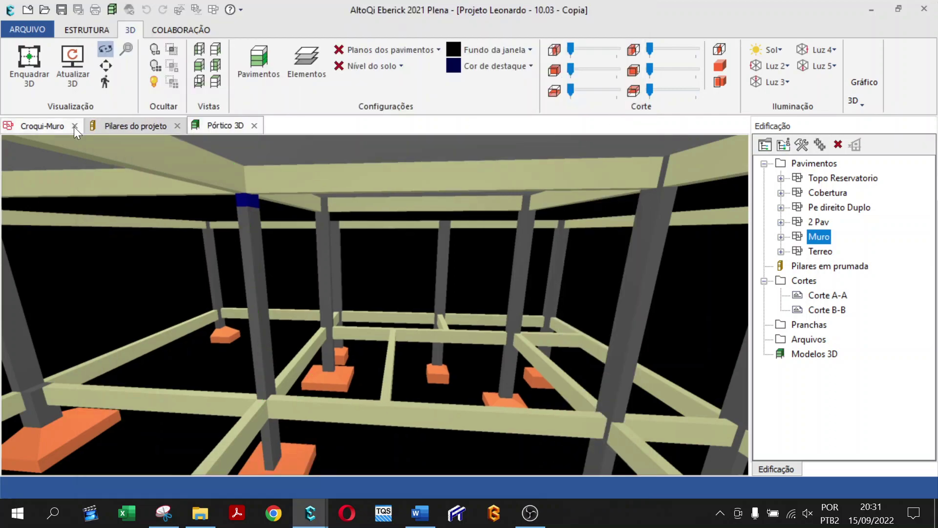
pyautogui.click(33, 123)
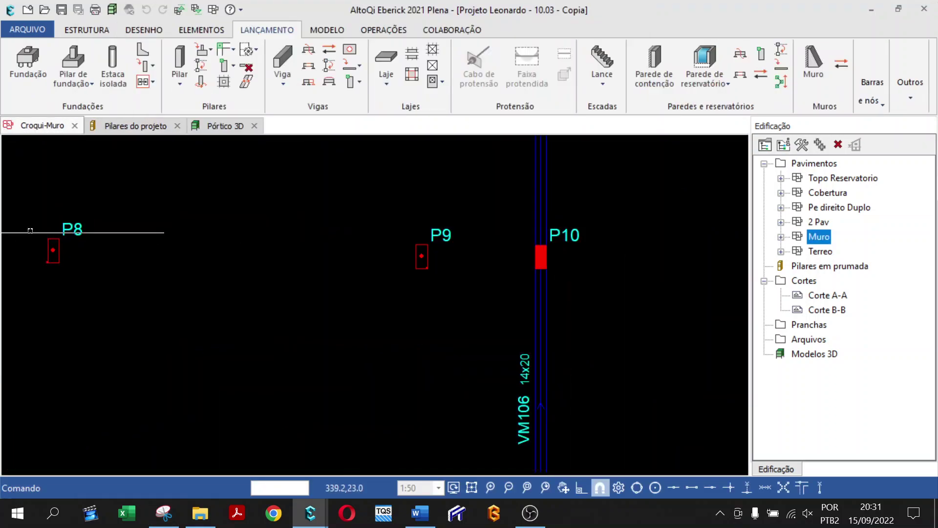
pyautogui.scroll(-2, 63, 226)
pyautogui.scroll(3, 164, 234)
pyautogui.doubleClick(176, 231)
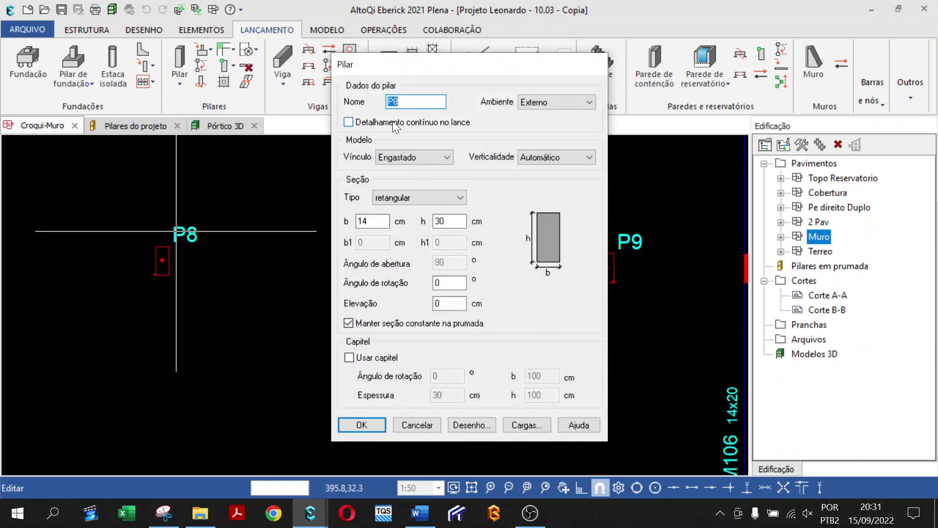
pyautogui.click(350, 123)
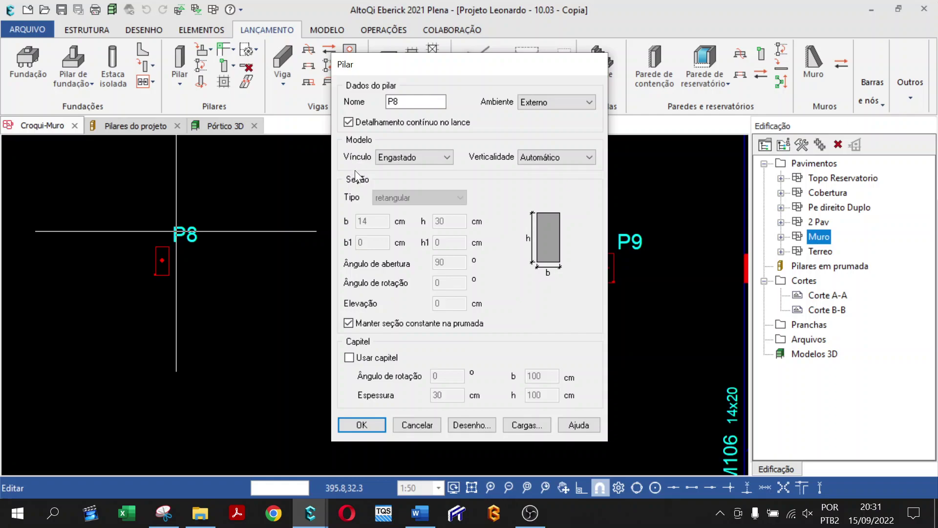
pyautogui.click(382, 427)
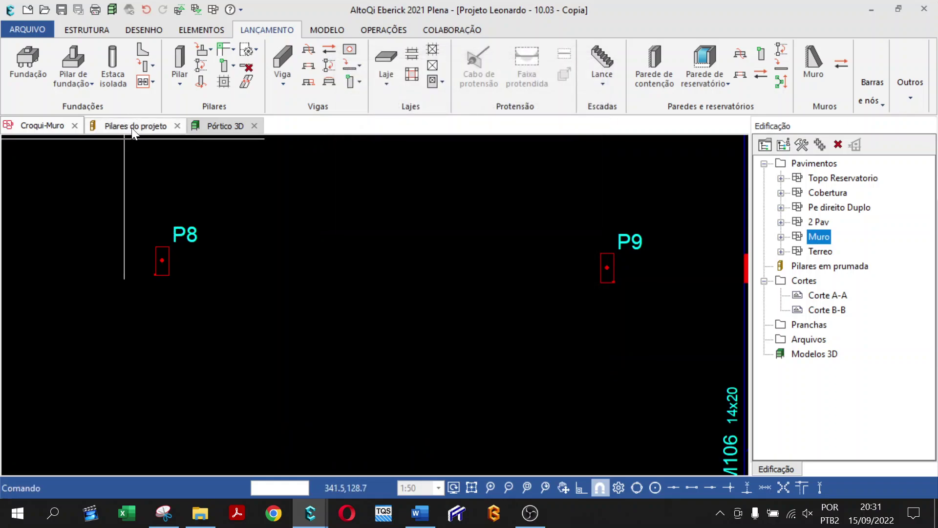
# Step: Review the 3D frame and its annotated capture, and open the project's column design table
pyautogui.click(197, 126)
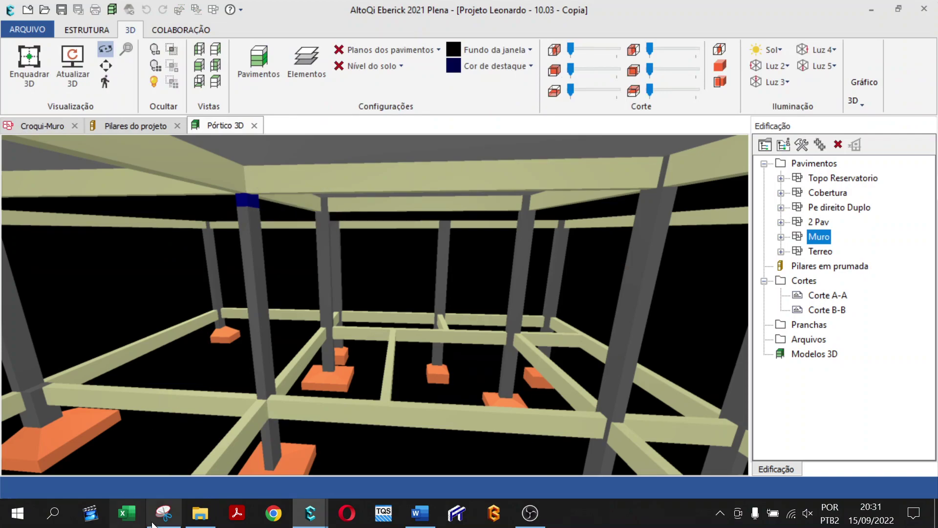
pyautogui.click(163, 513)
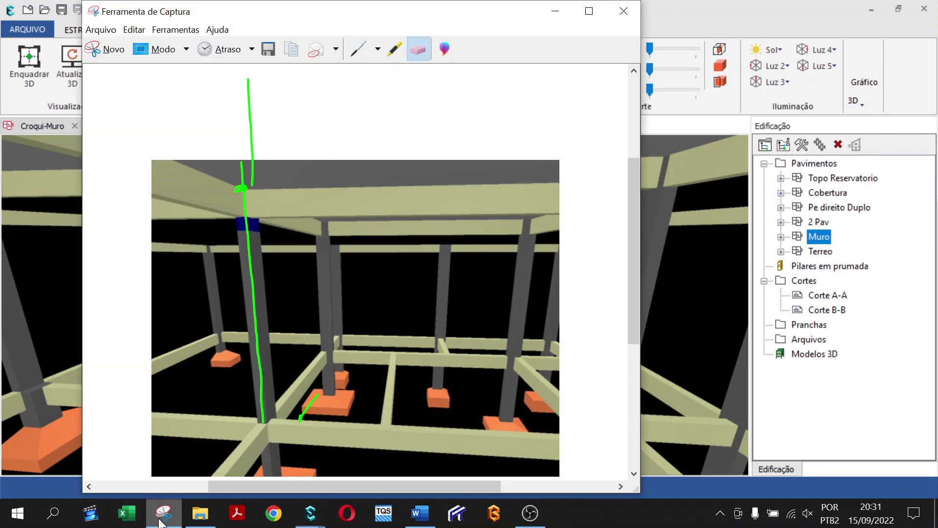
pyautogui.click(556, 11)
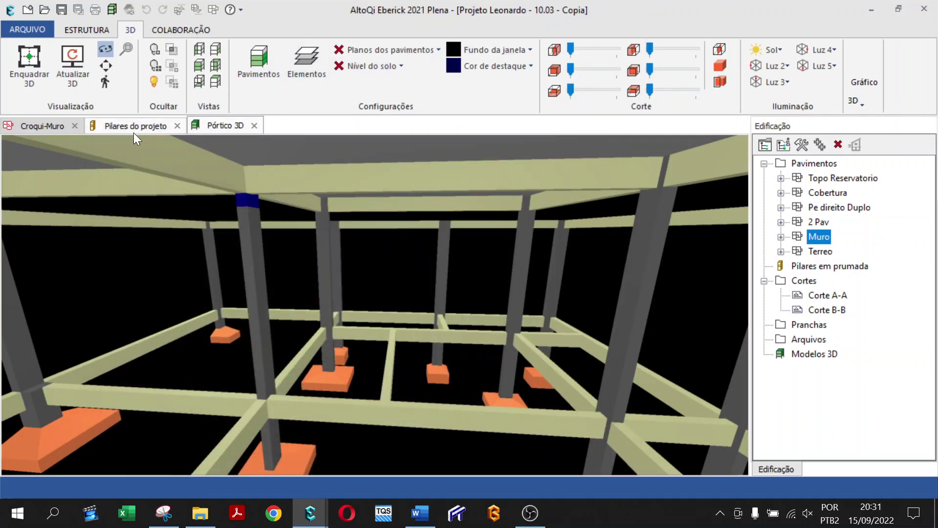
pyautogui.click(112, 125)
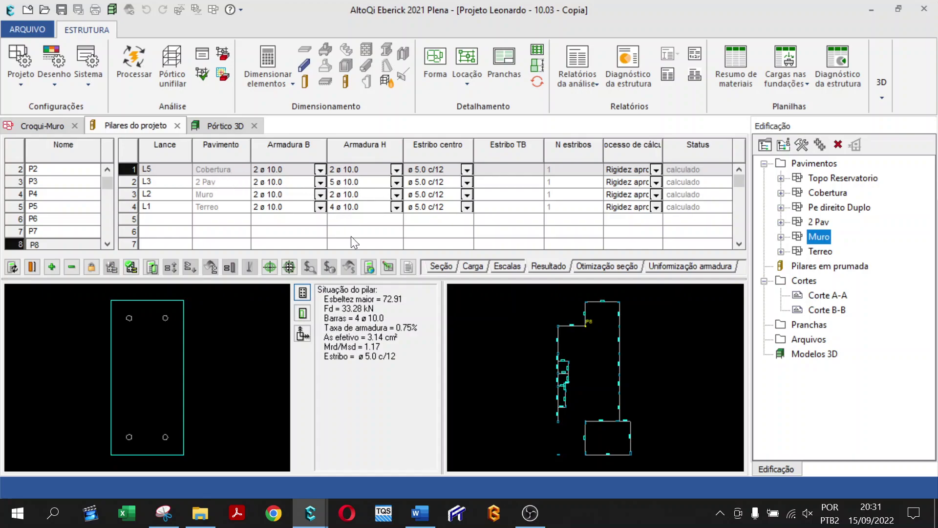
# Step: In the original Projeto Leonardo - 10.03 project, inspect P8's Detalhamento contínuo no lance setting on the Muro floor, and return to the column table
pyautogui.moveTo(311, 513)
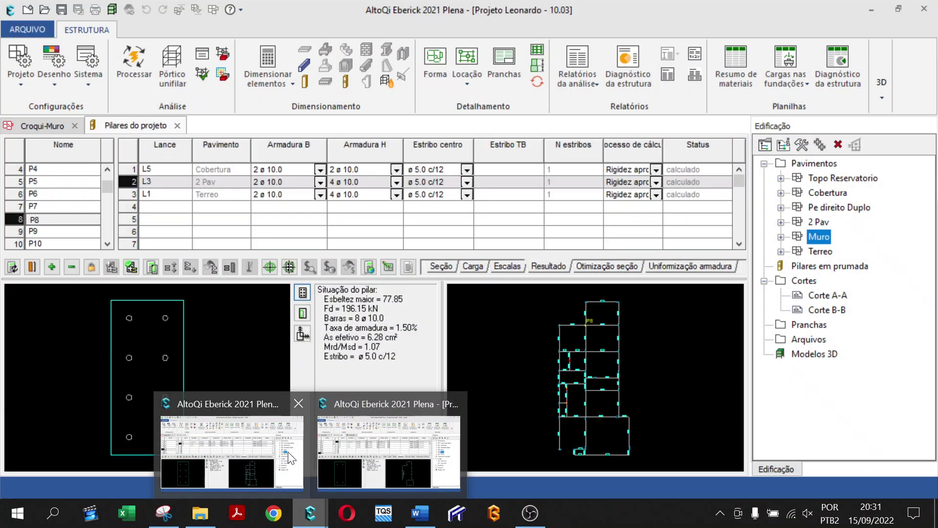
pyautogui.click(347, 455)
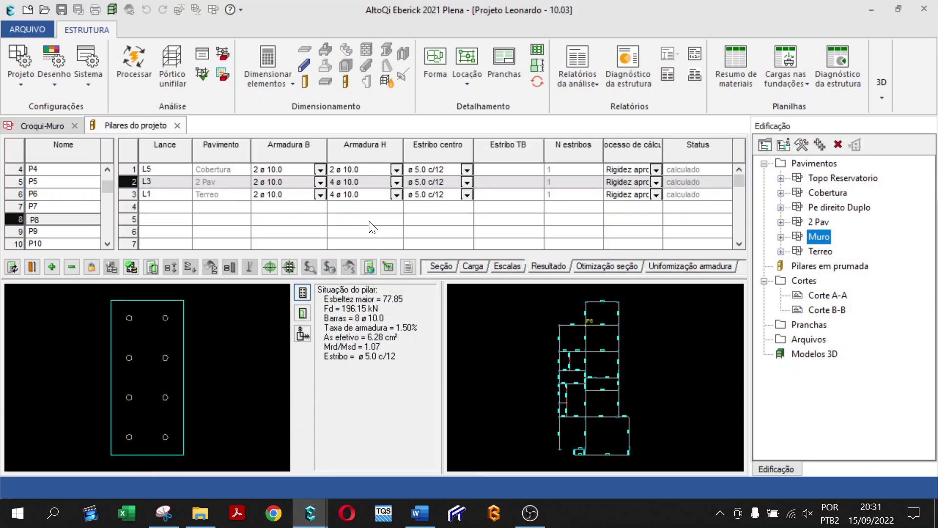
pyautogui.click(35, 126)
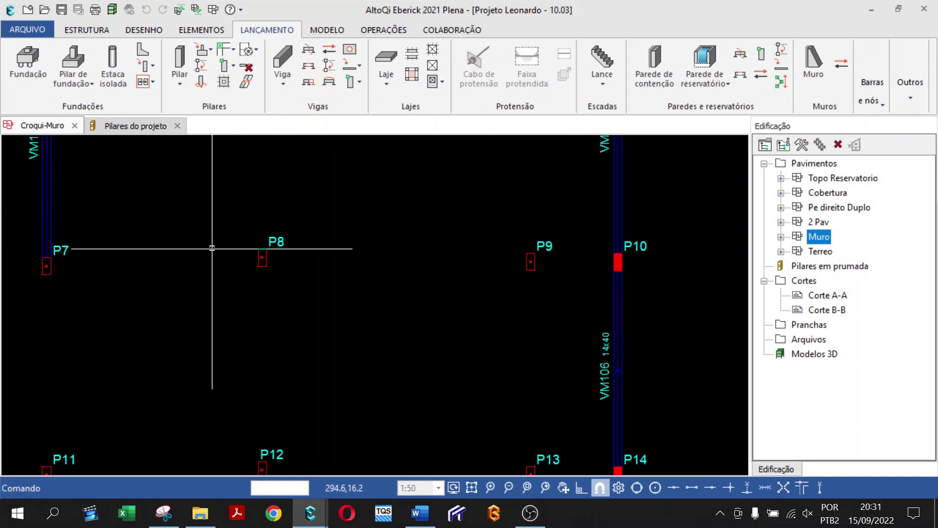
pyautogui.doubleClick(271, 244)
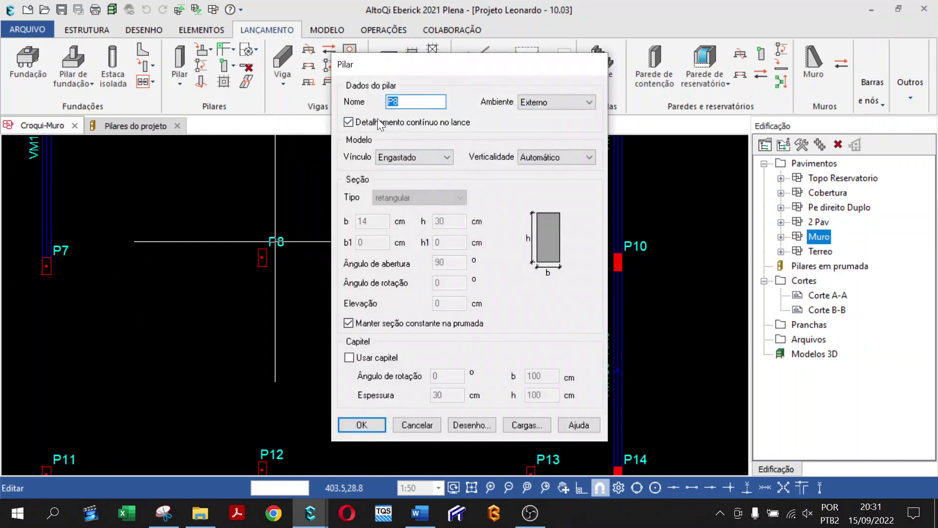
pyautogui.click(413, 424)
pyautogui.click(136, 127)
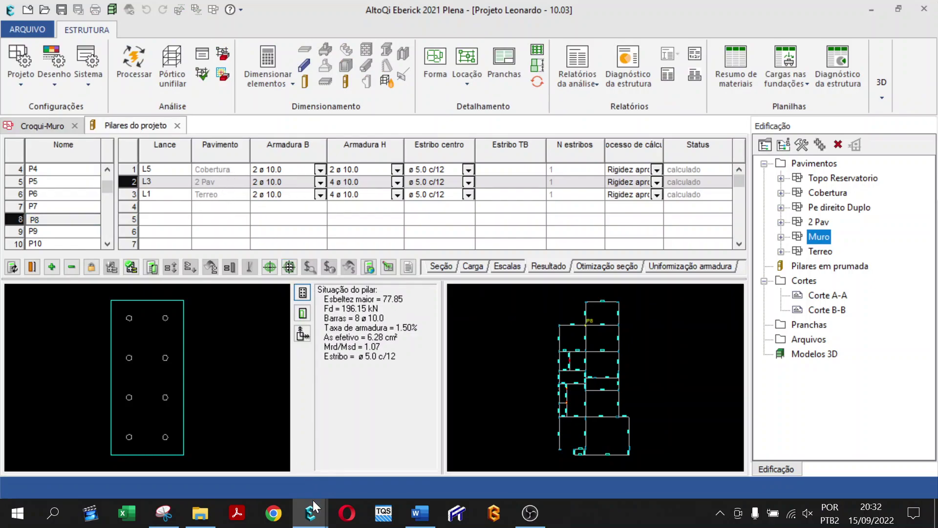
# Step: Compare column P8's reinforcement at the Muro and 2 Pav spans between the copied project's column table and the original's
pyautogui.moveTo(313, 500)
pyautogui.click(239, 454)
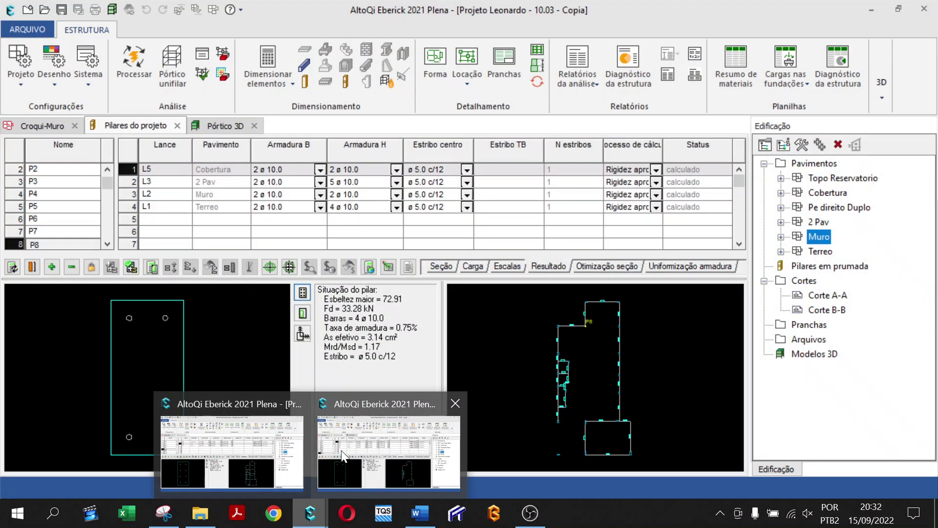
pyautogui.click(224, 195)
pyautogui.click(225, 182)
pyautogui.click(226, 195)
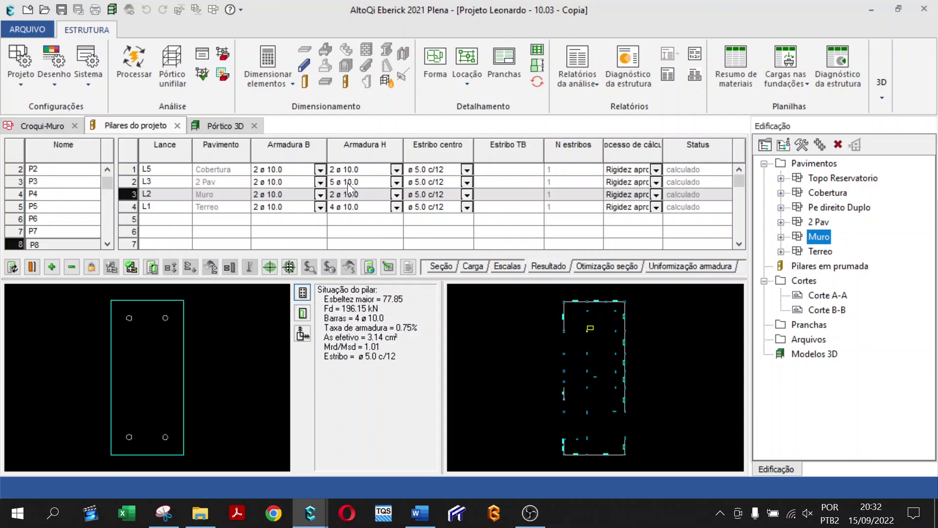
pyautogui.moveTo(317, 501)
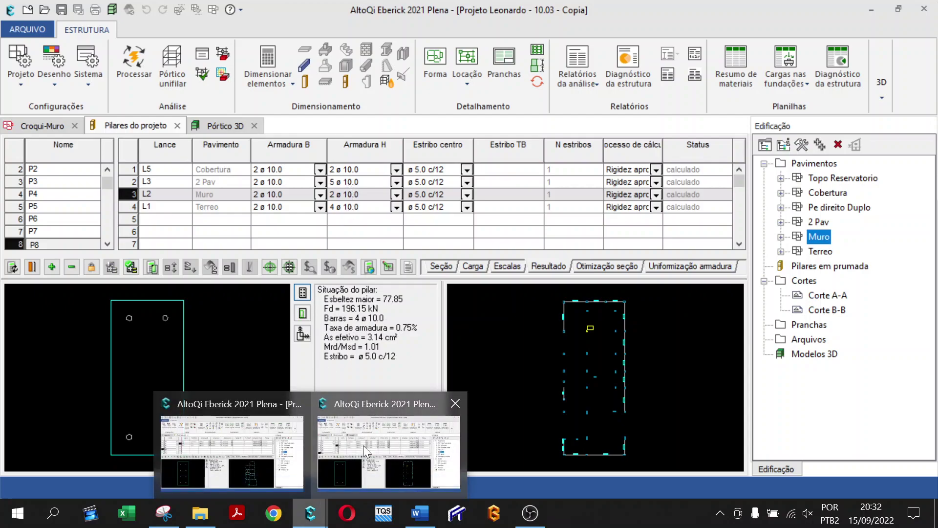
pyautogui.click(362, 446)
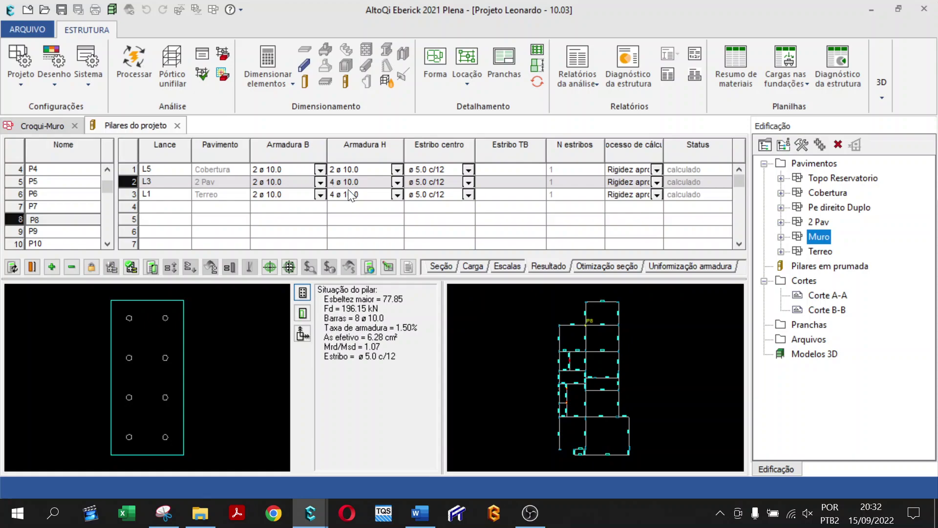
pyautogui.moveTo(306, 512)
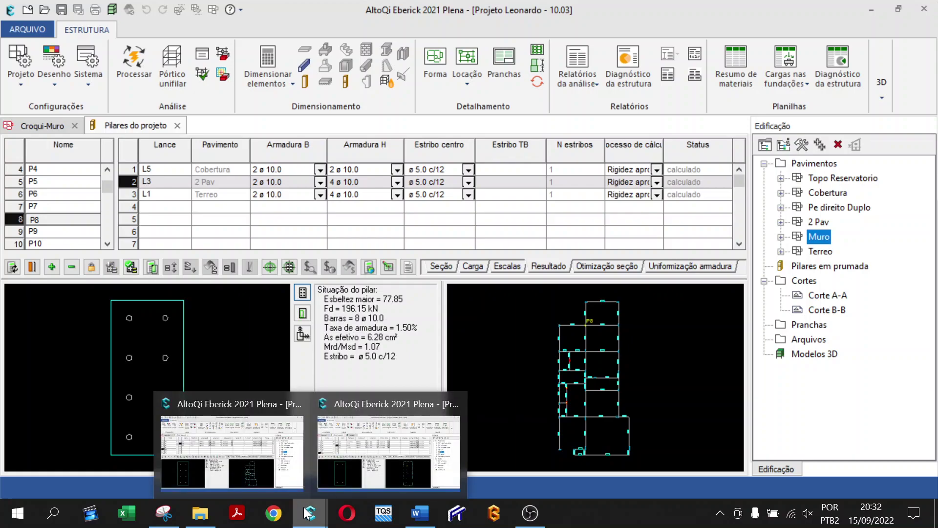
pyautogui.click(249, 453)
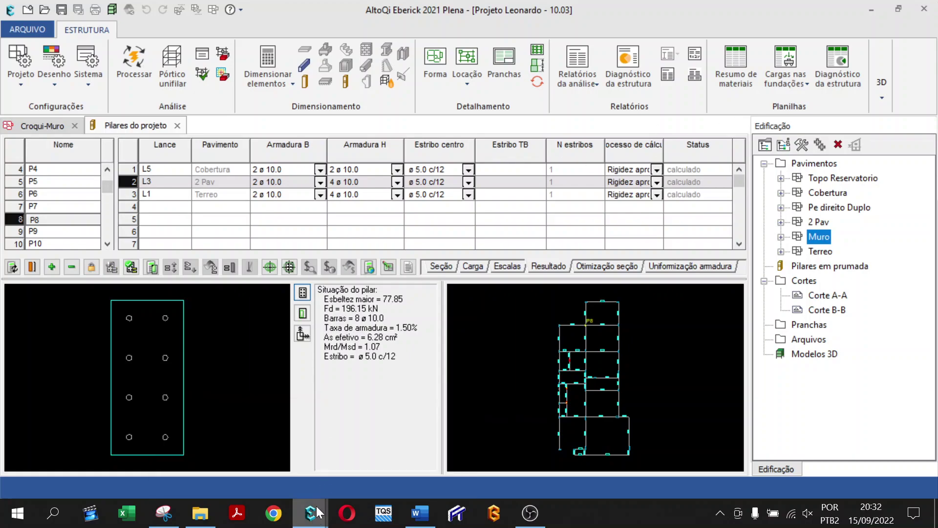
pyautogui.moveTo(318, 517)
pyautogui.click(361, 443)
# Step: Switch to Ferramenta de Captura and set up a blank canvas in a repositioned and resized window
pyautogui.click(167, 521)
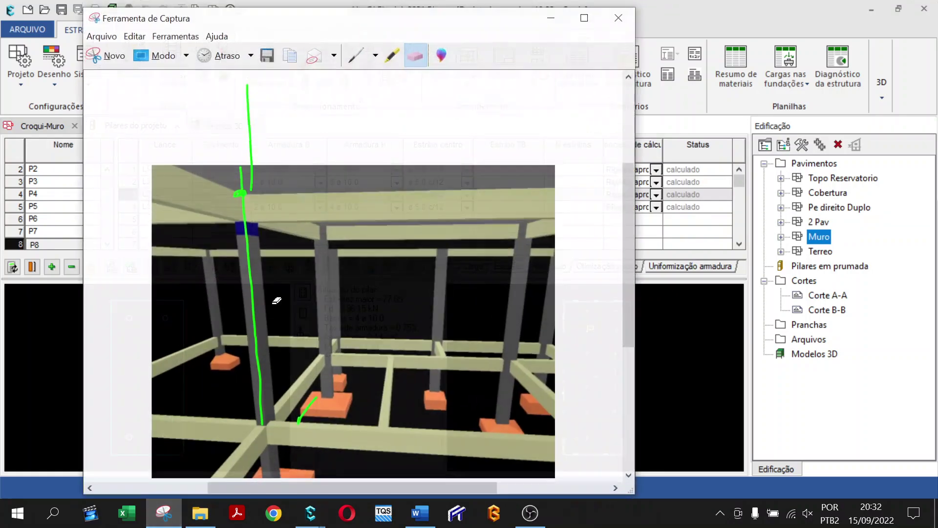
pyautogui.click(103, 55)
pyautogui.moveTo(345, 118); pyautogui.dragTo(389, 128)
pyautogui.moveTo(446, 13); pyautogui.dragTo(381, 27)
pyautogui.moveTo(585, 236); pyautogui.dragTo(728, 465)
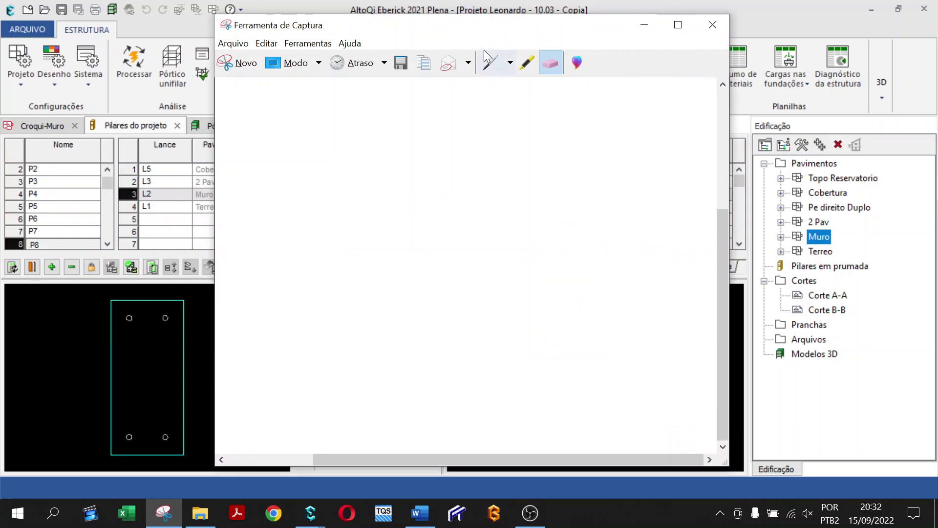
# Step: Sketch a red vertical column line with a dimension line beside it divided into 0,55 above and 2,60 below
pyautogui.click(510, 63)
pyautogui.click(534, 86)
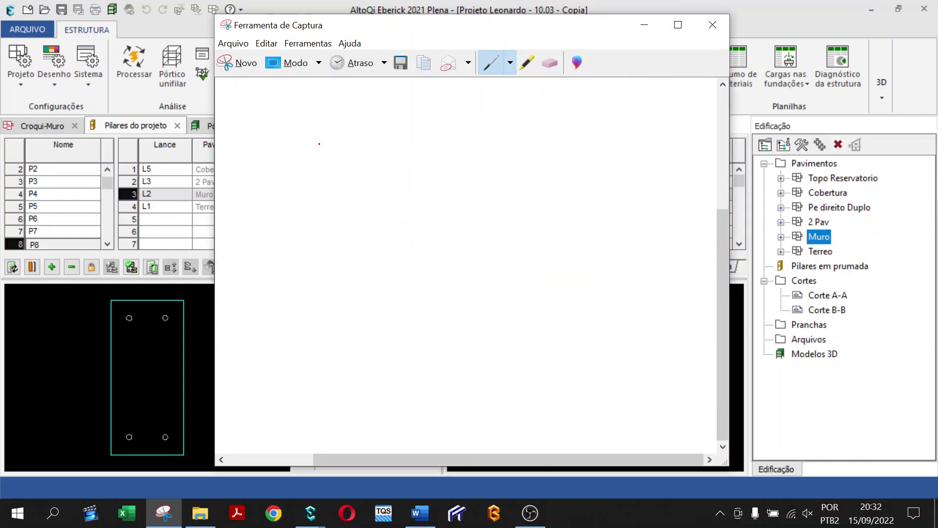
pyautogui.moveTo(321, 128); pyautogui.dragTo(326, 337)
pyautogui.moveTo(263, 134); pyautogui.dragTo(281, 120)
pyautogui.moveTo(274, 123)
pyautogui.mouseDown()
pyautogui.moveTo(274, 180)
pyautogui.moveTo(279, 169)
pyautogui.moveTo(231, 164)
pyautogui.moveTo(236, 150)
pyautogui.moveTo(244, 164)
pyautogui.moveTo(253, 160)
pyautogui.moveTo(277, 217)
pyautogui.moveTo(278, 342)
pyautogui.moveTo(284, 329)
pyautogui.mouseUp()
pyautogui.click(235, 251)
pyautogui.moveTo(227, 236)
pyautogui.mouseDown()
pyautogui.moveTo(233, 251)
pyautogui.moveTo(251, 239)
pyautogui.mouseUp()
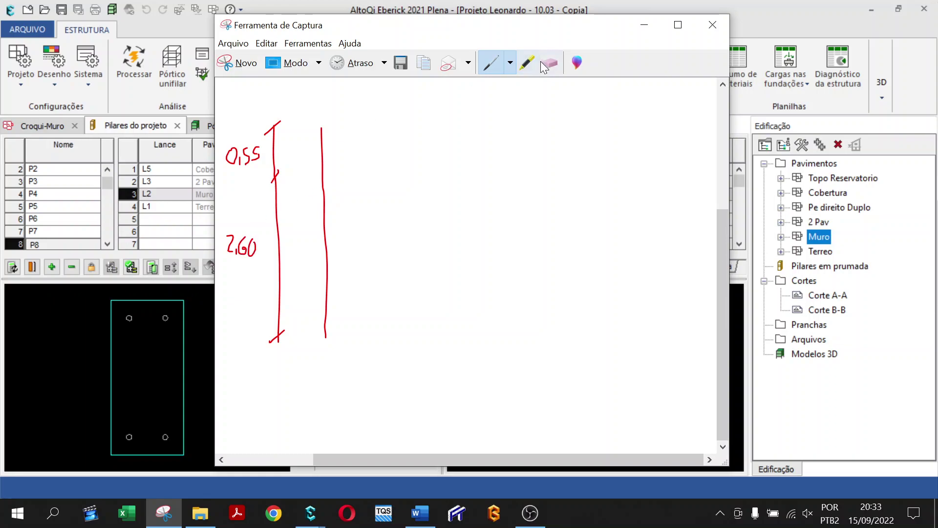
# Step: Draw a black moment diagram across the column line, label its ends 10 and 7, and add a dashed line at the intermediate level
pyautogui.click(509, 62)
pyautogui.click(533, 114)
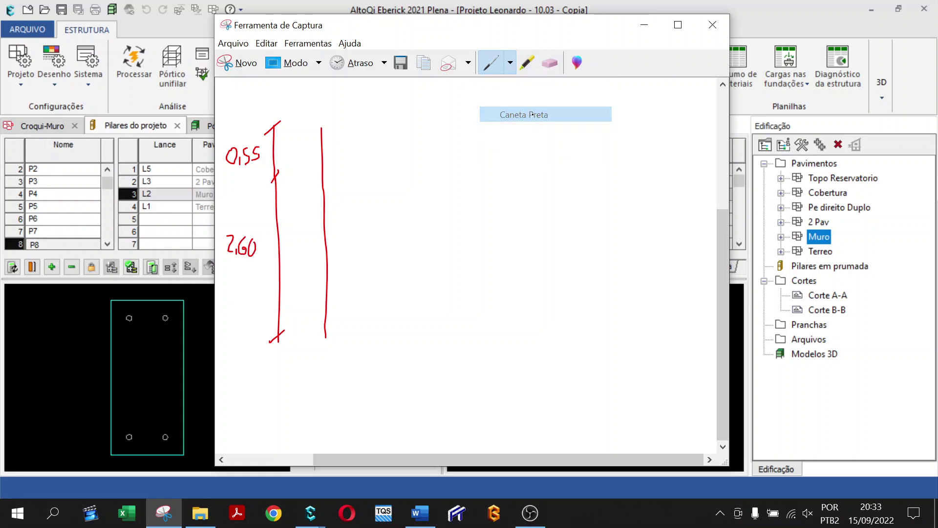
pyautogui.moveTo(321, 128)
pyautogui.mouseDown()
pyautogui.moveTo(386, 125)
pyautogui.moveTo(284, 317)
pyautogui.moveTo(294, 333)
pyautogui.moveTo(325, 338)
pyautogui.mouseUp()
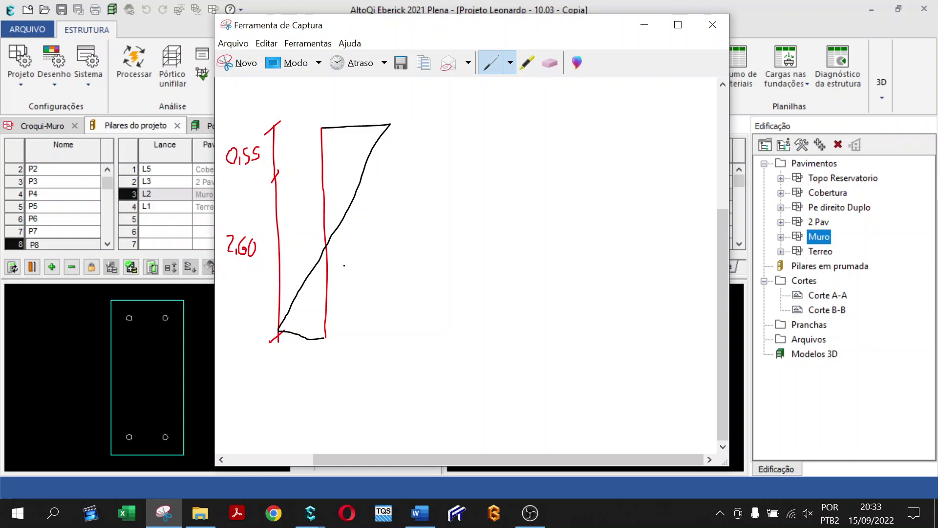
pyautogui.moveTo(392, 117)
pyautogui.mouseDown()
pyautogui.moveTo(412, 130)
pyautogui.moveTo(408, 111)
pyautogui.mouseUp()
pyautogui.moveTo(283, 361); pyautogui.dragTo(278, 351)
pyautogui.moveTo(352, 173); pyautogui.dragTo(364, 173)
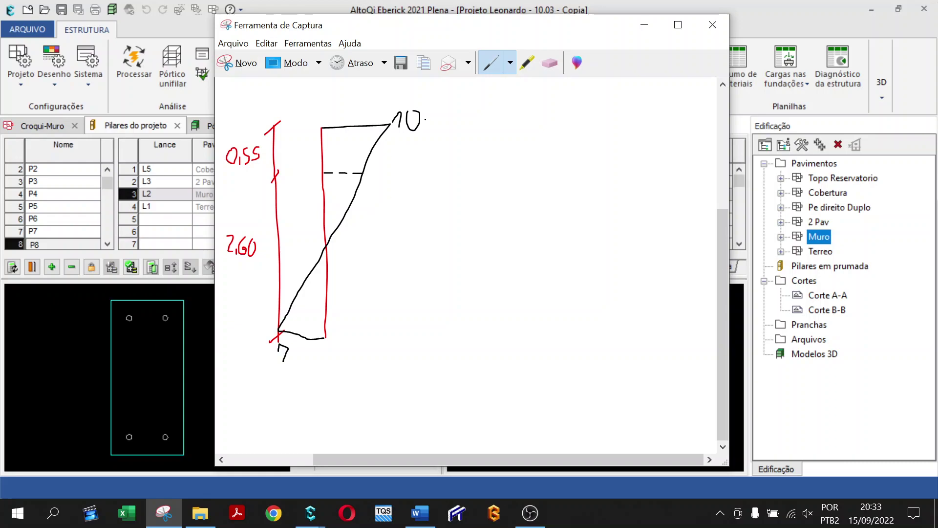
# Step: Draw a vertical span line beside the diagram, split into L2 above and L1 below, and widen the canvas window
pyautogui.moveTo(432, 118)
pyautogui.mouseDown()
pyautogui.moveTo(450, 118)
pyautogui.moveTo(438, 173)
pyautogui.moveTo(434, 332)
pyautogui.moveTo(442, 339)
pyautogui.mouseUp()
pyautogui.moveTo(450, 249)
pyautogui.mouseDown()
pyautogui.moveTo(450, 267)
pyautogui.moveTo(456, 245)
pyautogui.mouseUp()
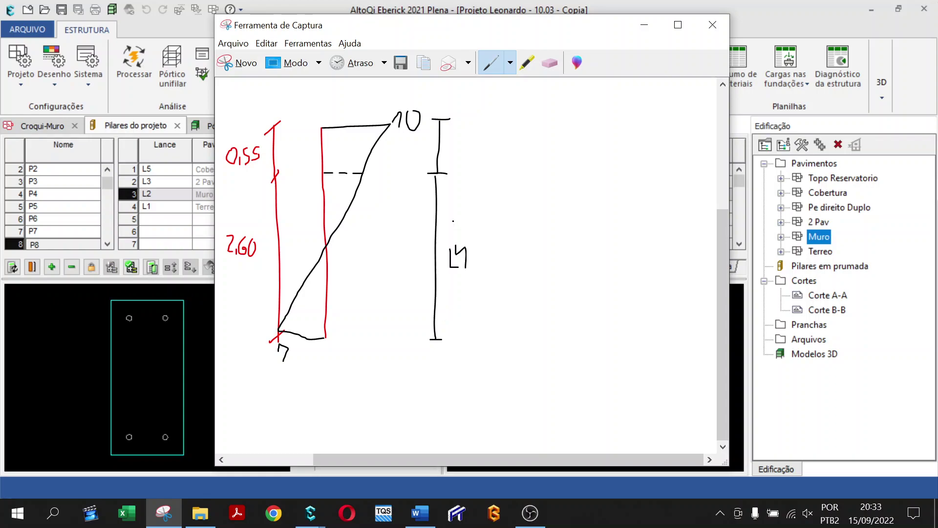
pyautogui.moveTo(450, 137); pyautogui.dragTo(468, 150)
pyautogui.click(442, 191)
pyautogui.moveTo(730, 288); pyautogui.dragTo(838, 289)
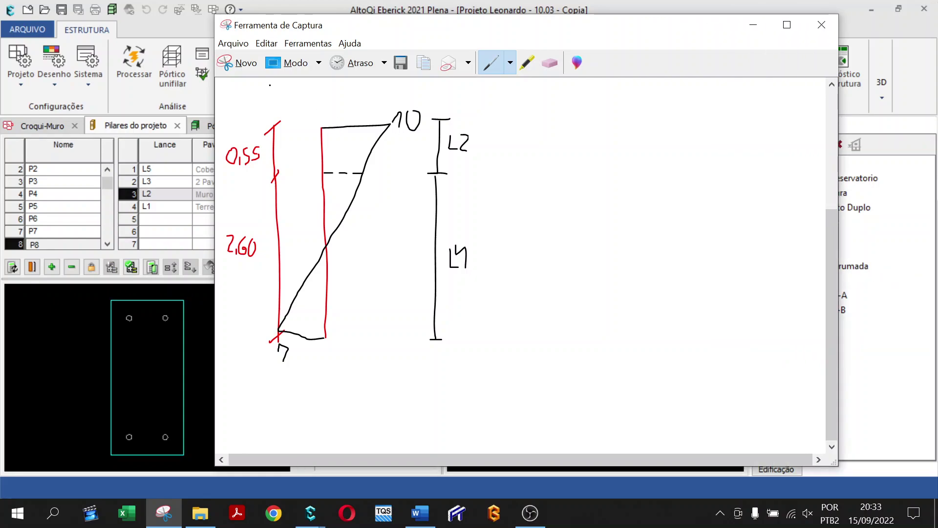
# Step: Thicken the top and bottom edges of the first moment diagram with extra black strokes
pyautogui.moveTo(320, 129)
pyautogui.mouseDown()
pyautogui.moveTo(389, 124)
pyautogui.moveTo(322, 128)
pyautogui.mouseUp()
pyautogui.moveTo(279, 334); pyautogui.dragTo(323, 336)
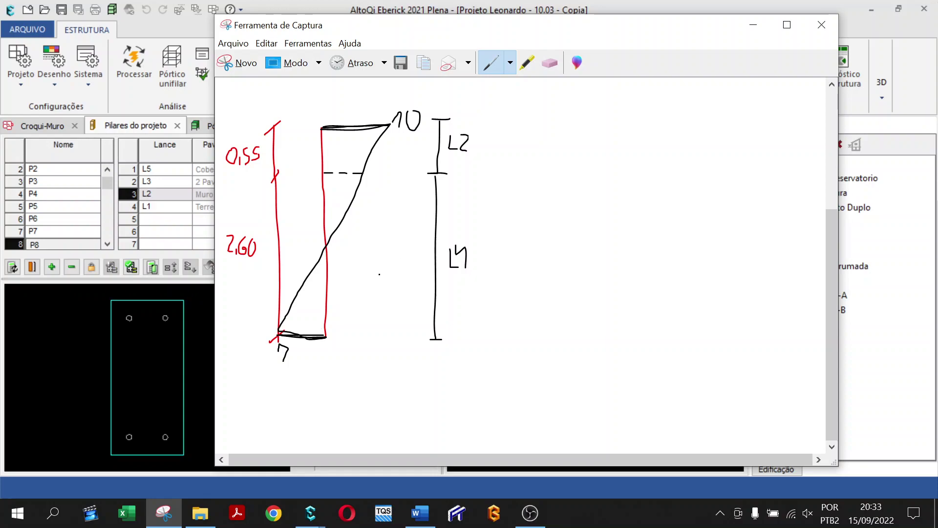
pyautogui.moveTo(279, 335); pyautogui.dragTo(326, 337)
pyautogui.moveTo(336, 126)
pyautogui.mouseDown()
pyautogui.moveTo(388, 124)
pyautogui.moveTo(345, 126)
pyautogui.mouseUp()
# Step: Draw a second red column line beside the span line, and label the first diagram's dashed level 5 in black
pyautogui.click(510, 63)
pyautogui.click(541, 86)
pyautogui.moveTo(569, 113); pyautogui.dragTo(566, 350)
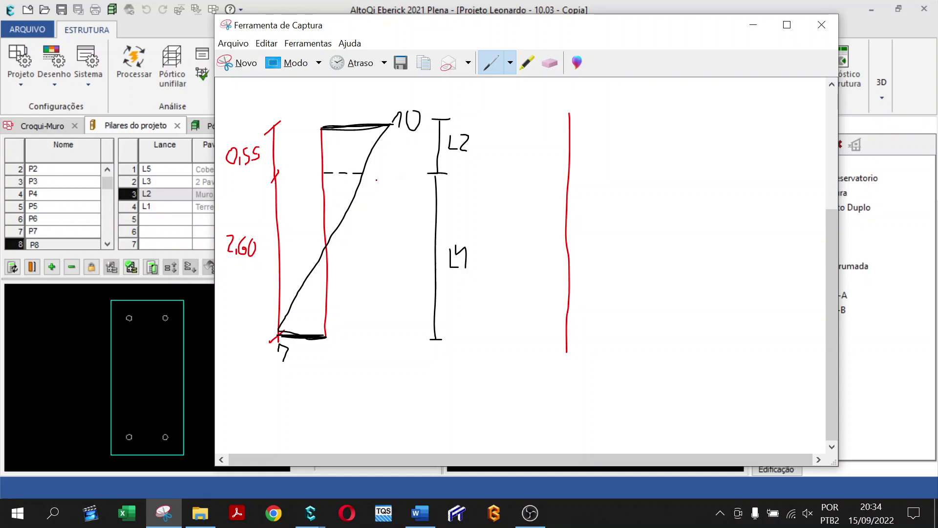
pyautogui.click(510, 64)
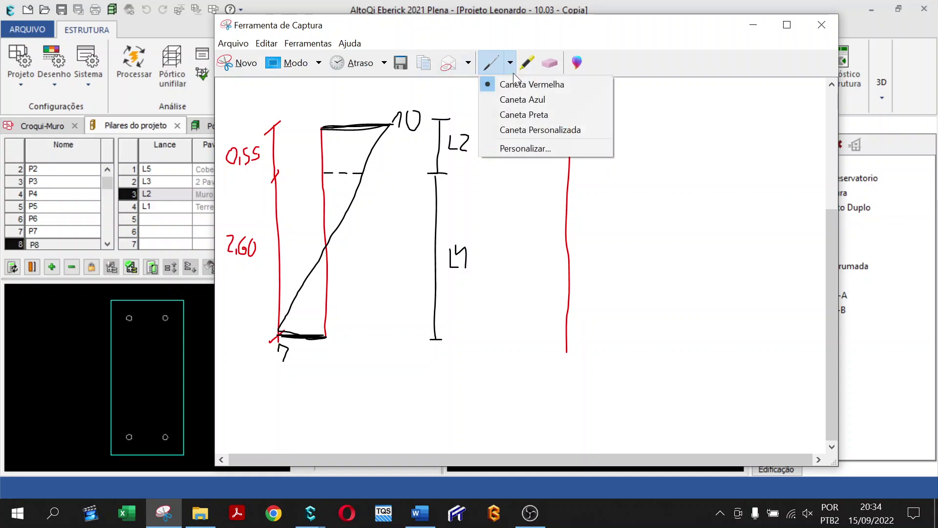
pyautogui.click(531, 114)
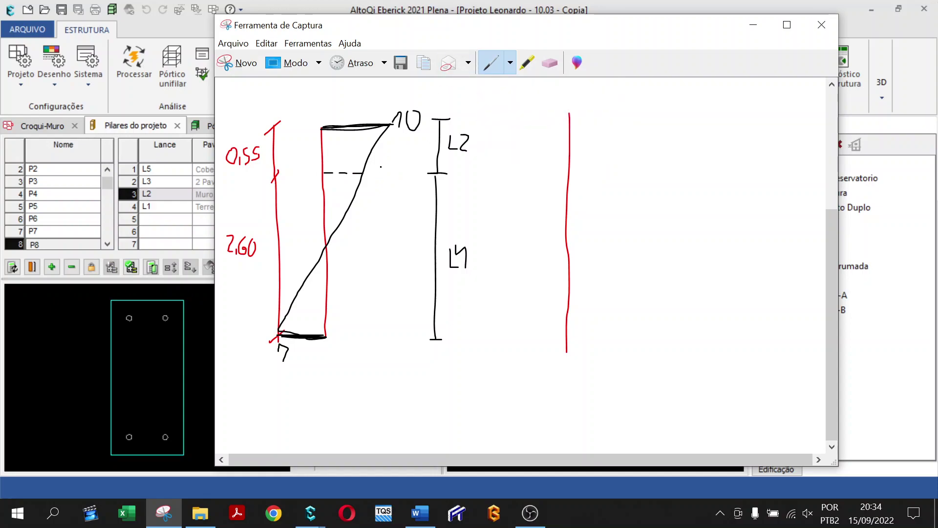
pyautogui.moveTo(375, 175); pyautogui.dragTo(361, 187)
# Step: Sketch a black moment diagram on the second column line, labelled L2, with 10 at the top and 5 at the bottom
pyautogui.moveTo(570, 114)
pyautogui.mouseDown()
pyautogui.moveTo(655, 112)
pyautogui.moveTo(640, 100)
pyautogui.moveTo(645, 93)
pyautogui.mouseUp()
pyautogui.moveTo(567, 350)
pyautogui.mouseDown()
pyautogui.moveTo(595, 350)
pyautogui.moveTo(583, 377)
pyautogui.moveTo(613, 242)
pyautogui.mouseUp()
pyautogui.moveTo(640, 140); pyautogui.dragTo(654, 111)
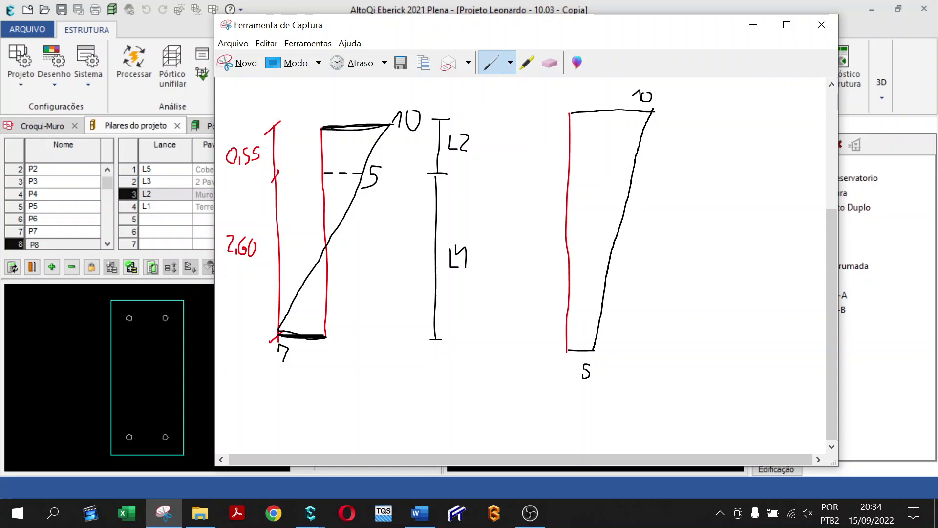
pyautogui.moveTo(584, 89); pyautogui.dragTo(595, 99)
# Step: Draw a third red column line with a black moment diagram crossing it, labelled 5 at the top and 7 at the bottom
pyautogui.click(510, 63)
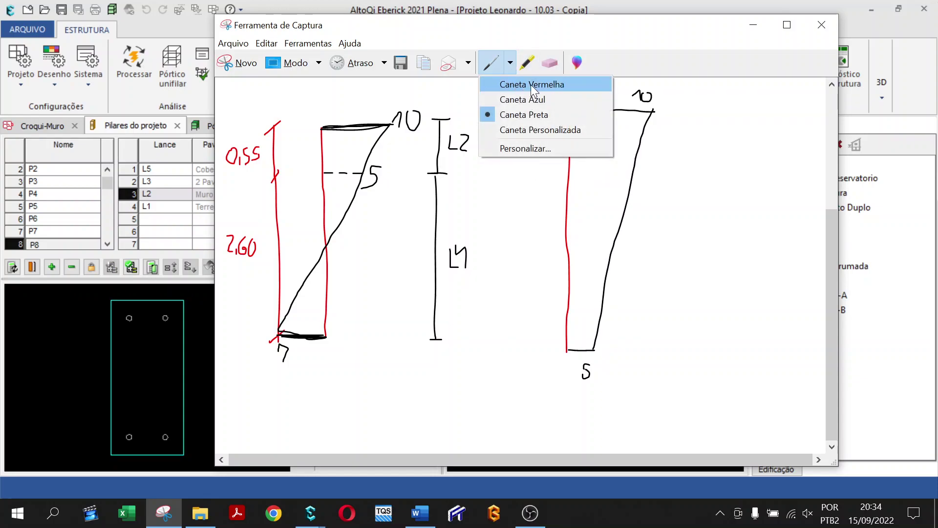
pyautogui.click(532, 85)
pyautogui.moveTo(734, 110); pyautogui.dragTo(733, 352)
pyautogui.click(509, 63)
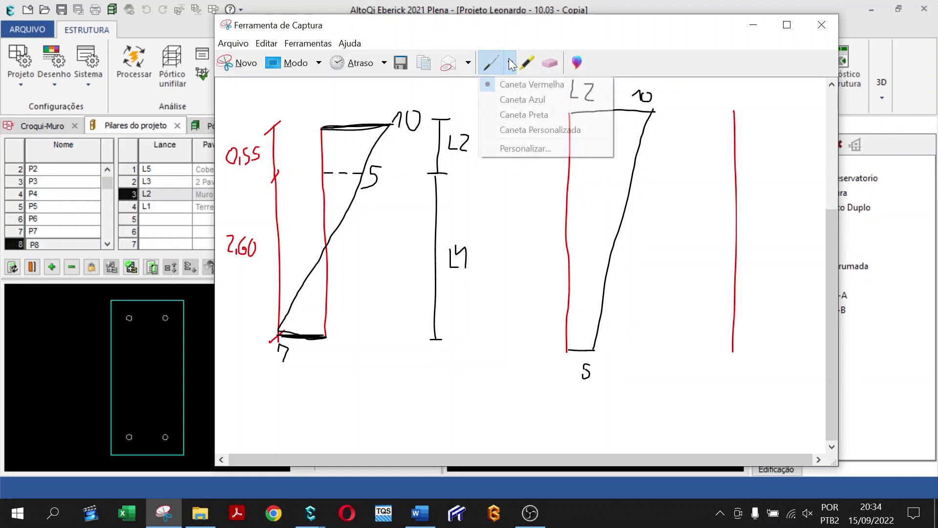
pyautogui.click(549, 111)
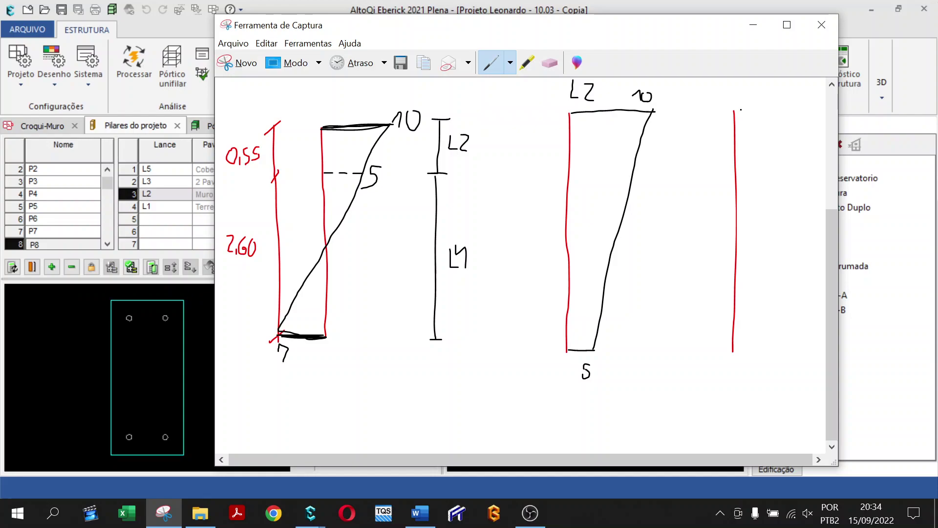
pyautogui.moveTo(733, 111)
pyautogui.mouseDown()
pyautogui.moveTo(767, 107)
pyautogui.moveTo(680, 352)
pyautogui.moveTo(736, 351)
pyautogui.mouseUp()
pyautogui.moveTo(693, 382)
pyautogui.mouseDown()
pyautogui.moveTo(701, 365)
pyautogui.moveTo(684, 366)
pyautogui.mouseUp()
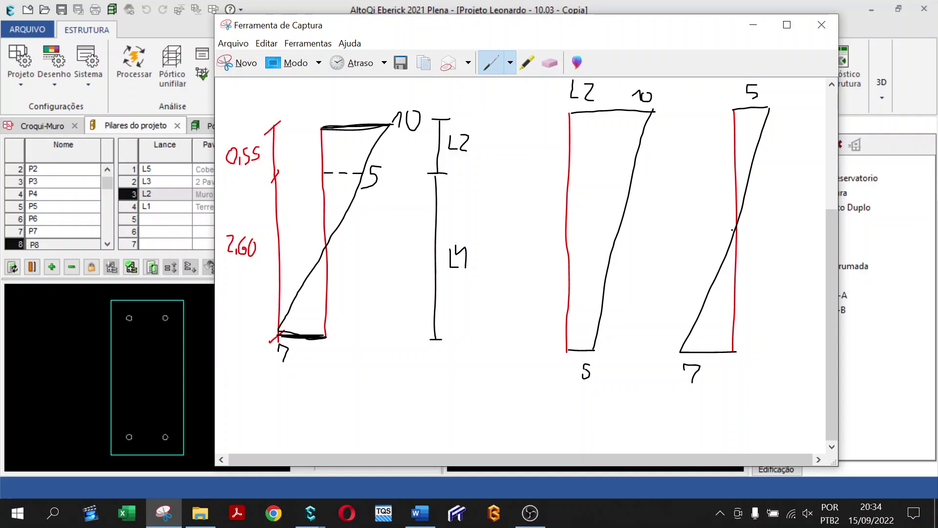
# Step: Add a 3,15 dimension line beside the L2 diagram, and draw arrows pointing to the 5 and 7 below the two diagrams
pyautogui.moveTo(521, 127)
pyautogui.mouseDown()
pyautogui.moveTo(539, 114)
pyautogui.moveTo(536, 342)
pyautogui.mouseUp()
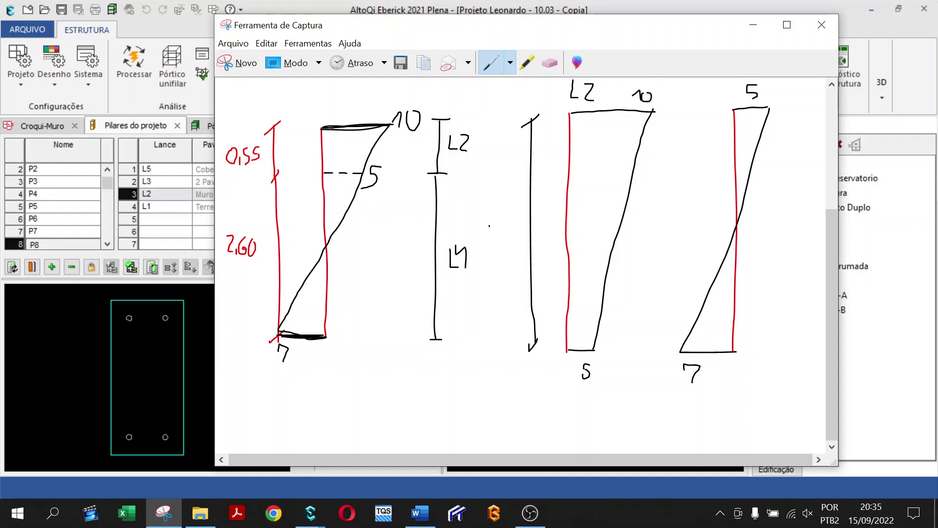
pyautogui.moveTo(485, 206); pyautogui.dragTo(484, 223)
pyautogui.moveTo(515, 211); pyautogui.dragTo(511, 225)
pyautogui.moveTo(582, 406)
pyautogui.mouseDown()
pyautogui.moveTo(579, 429)
pyautogui.moveTo(595, 397)
pyautogui.mouseUp()
pyautogui.moveTo(584, 432); pyautogui.dragTo(674, 389)
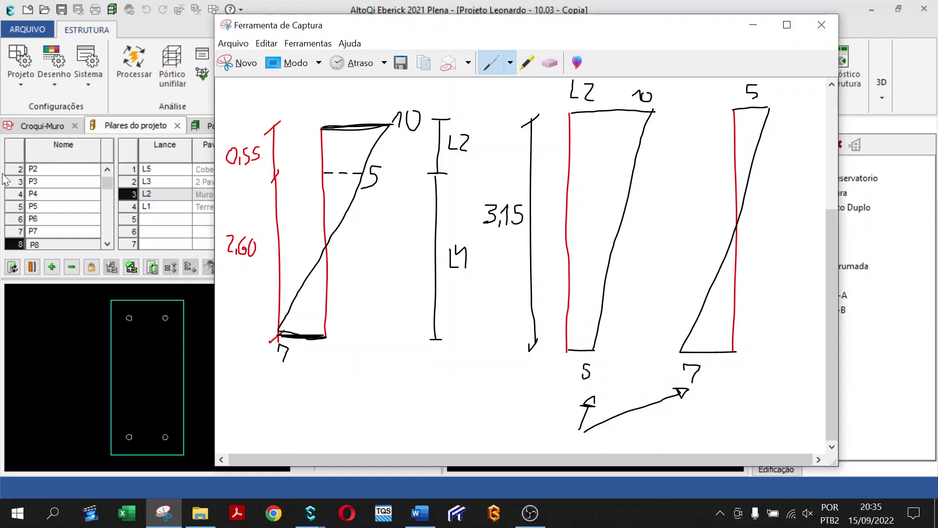
# Step: Switch to the copied Eberick project's Muro sketch, inspect column P8's continuous detailing option, and examine the area around P9 and P10
pyautogui.click(48, 128)
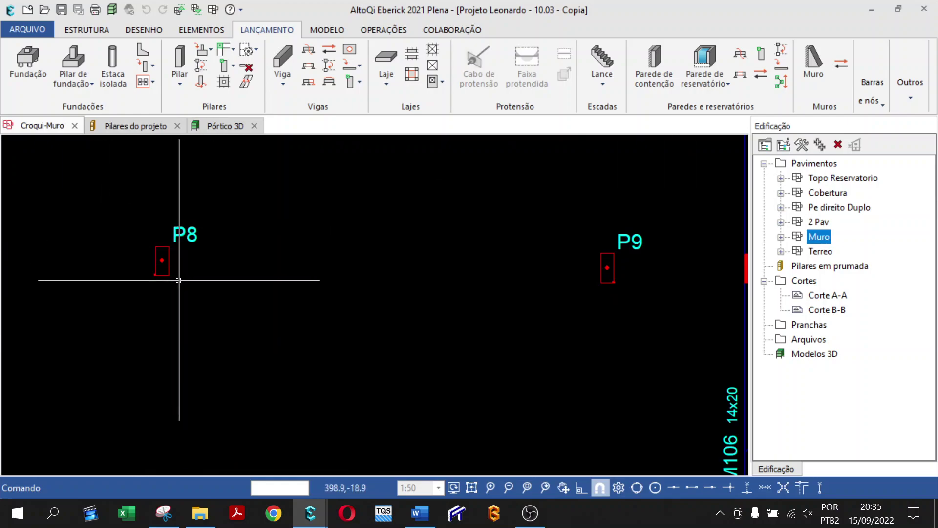
pyautogui.doubleClick(185, 232)
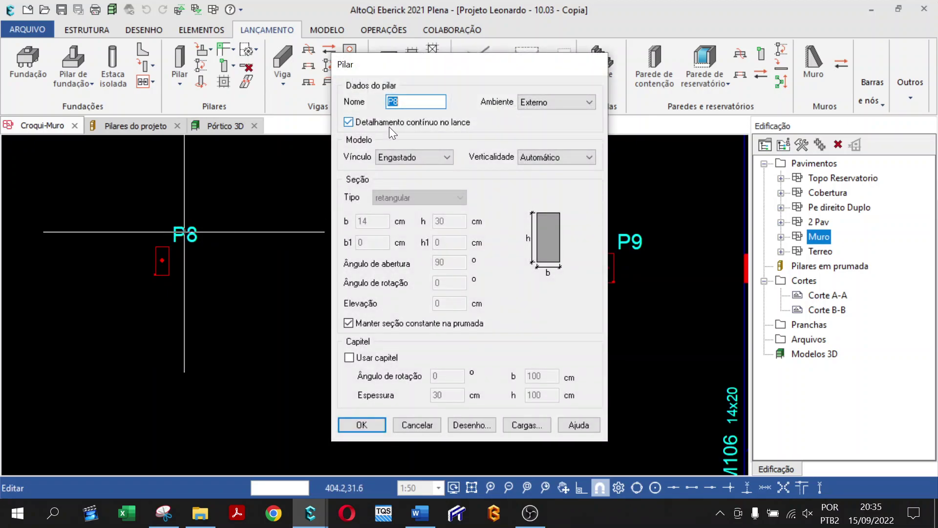
pyautogui.click(411, 424)
pyautogui.scroll(-2, 178, 328)
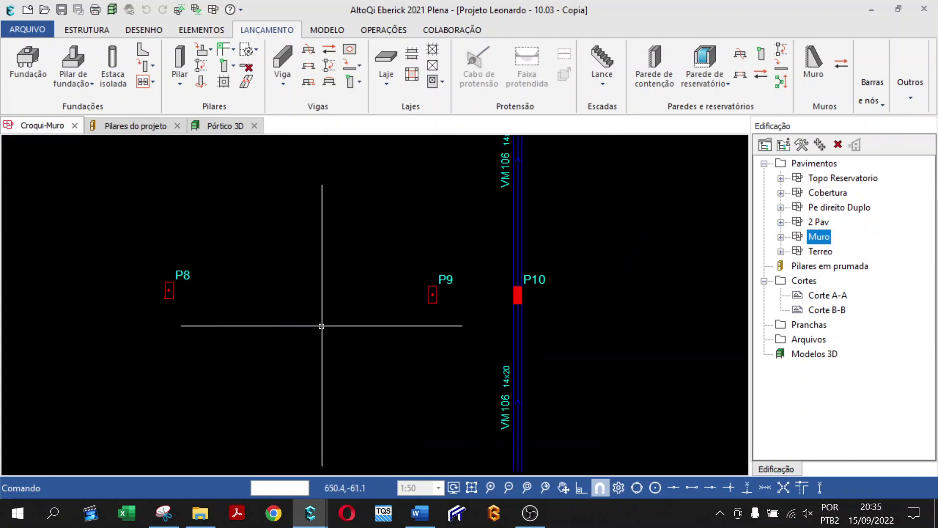
pyautogui.scroll(2, 479, 307)
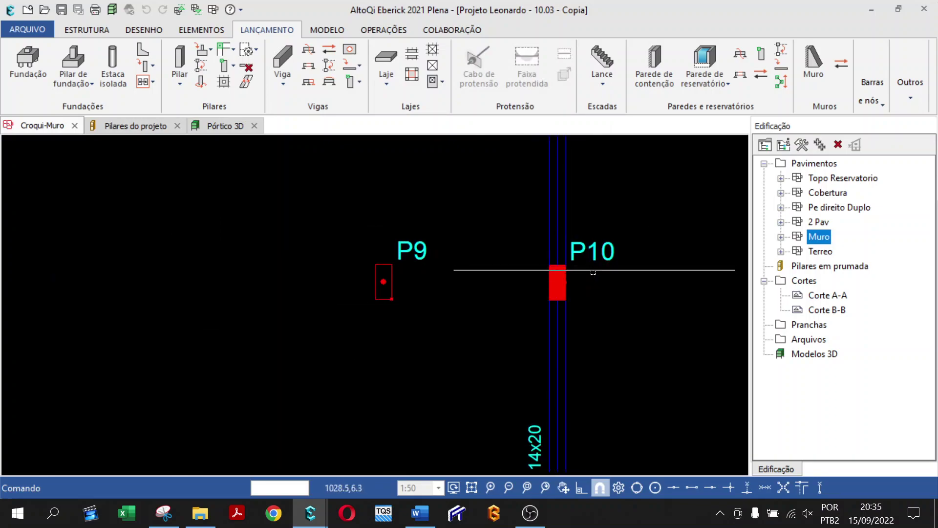
# Step: Switch from the Muro floor sketch to the Snipping Tool drawing of the column moment diagrams
pyautogui.scroll(-1, 610, 315)
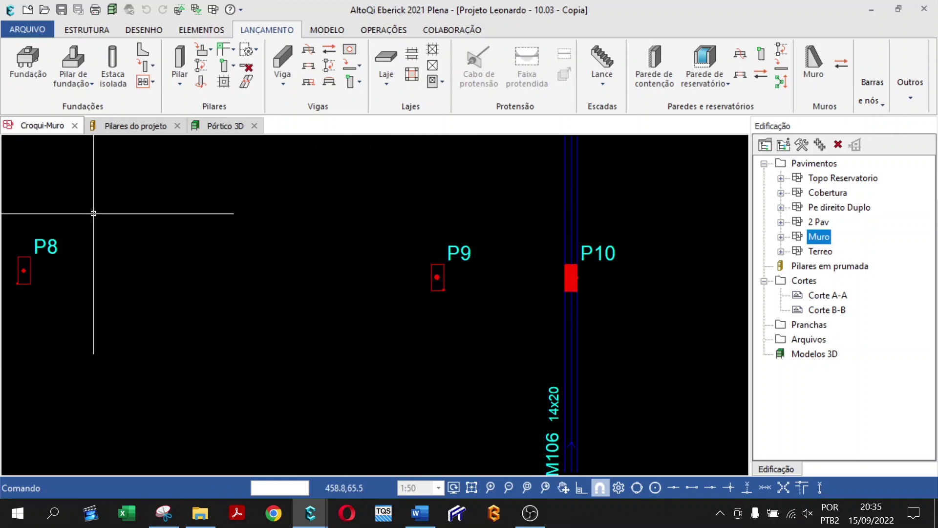
pyautogui.click(163, 513)
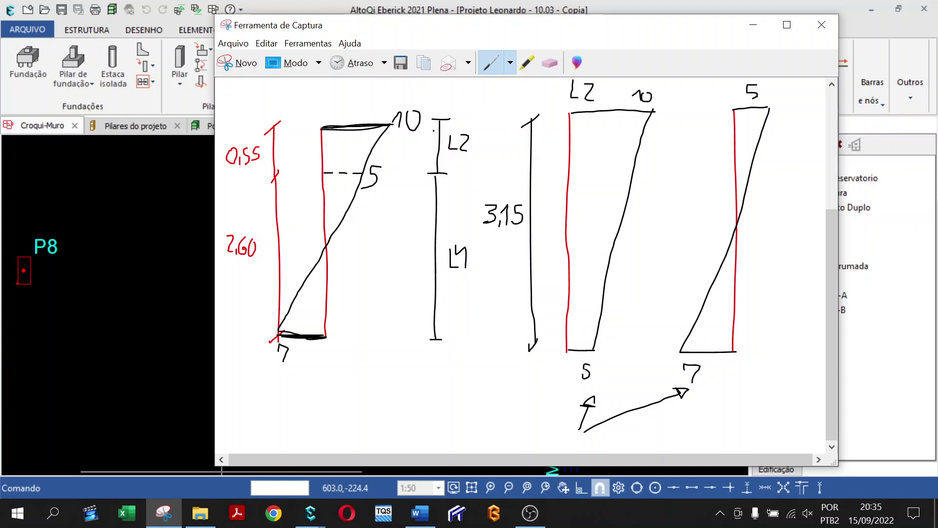
# Step: Circle the 10 at the top of the first and L2 diagrams, and erase both circles
pyautogui.moveTo(413, 95)
pyautogui.mouseDown()
pyautogui.moveTo(386, 122)
pyautogui.moveTo(426, 102)
pyautogui.moveTo(415, 92)
pyautogui.mouseUp()
pyautogui.moveTo(665, 83)
pyautogui.mouseDown()
pyautogui.moveTo(628, 82)
pyautogui.moveTo(665, 100)
pyautogui.moveTo(663, 84)
pyautogui.mouseUp()
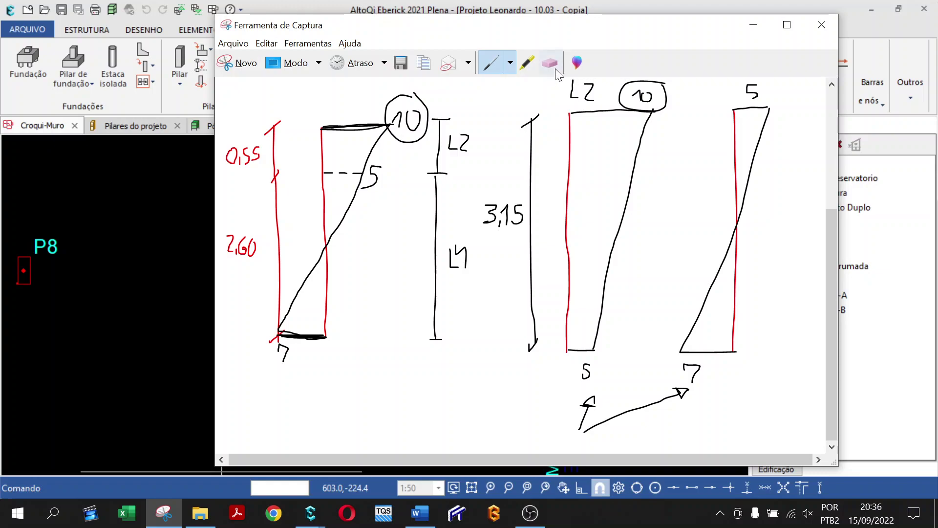
pyautogui.click(550, 64)
pyautogui.click(666, 96)
pyautogui.click(421, 97)
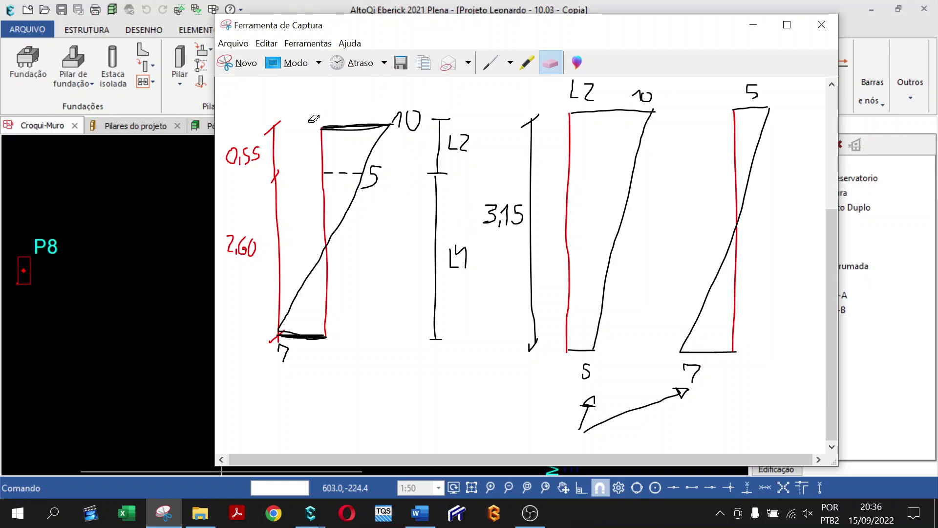
# Step: With the blue pen, draw a curved moment line over the first diagram, add a horizontal line labelled 6, and circle the 10
pyautogui.click(510, 62)
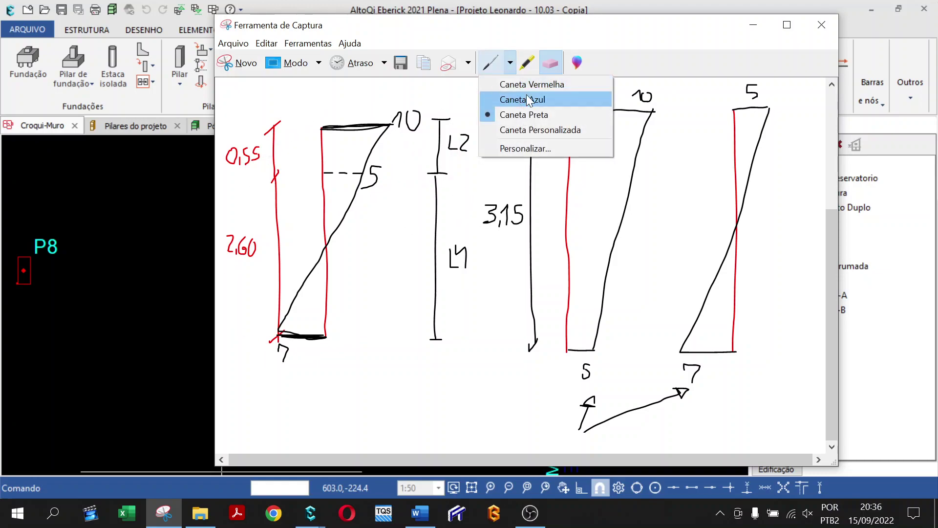
pyautogui.click(523, 99)
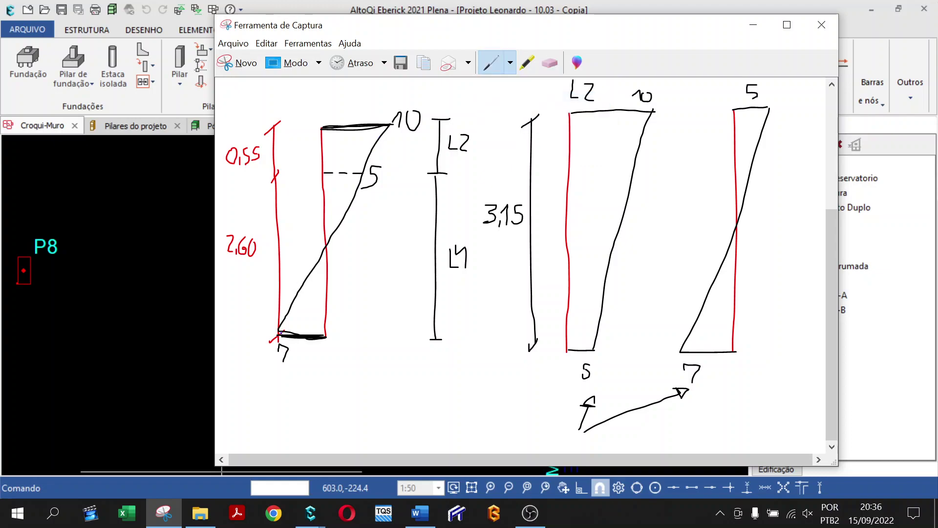
pyautogui.moveTo(278, 305)
pyautogui.mouseDown()
pyautogui.moveTo(300, 266)
pyautogui.moveTo(369, 206)
pyautogui.moveTo(384, 130)
pyautogui.mouseUp()
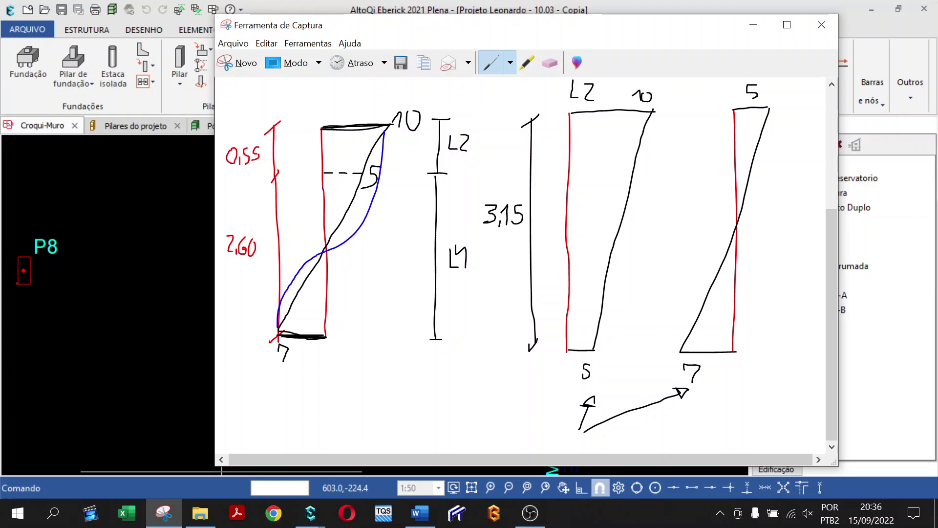
pyautogui.moveTo(381, 187); pyautogui.dragTo(321, 188)
pyautogui.moveTo(384, 204); pyautogui.dragTo(383, 200)
pyautogui.moveTo(420, 105)
pyautogui.mouseDown()
pyautogui.moveTo(391, 124)
pyautogui.moveTo(423, 112)
pyautogui.moveTo(417, 101)
pyautogui.mouseUp()
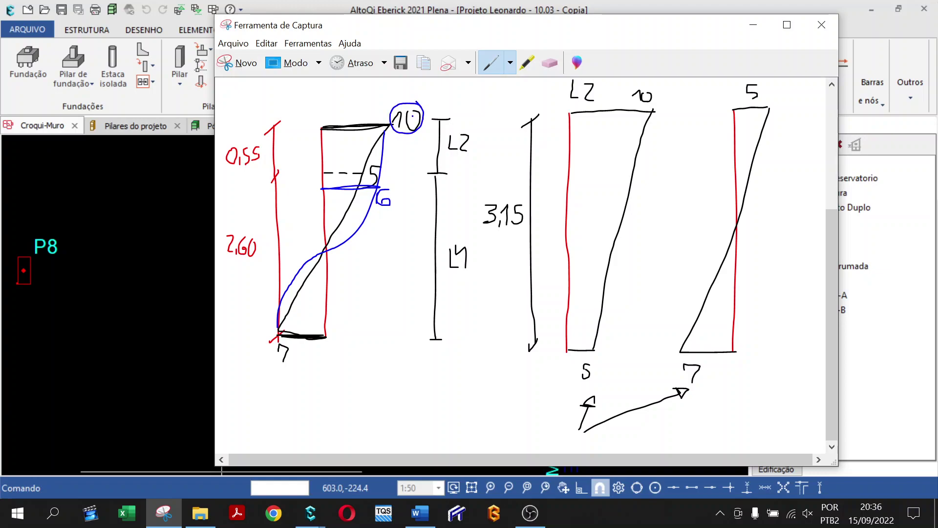
# Step: Draw a blue curved moment line over the third diagram, with a horizontal line labelled 6 across its lower part
pyautogui.moveTo(769, 107); pyautogui.dragTo(753, 206)
pyautogui.moveTo(726, 236); pyautogui.dragTo(688, 313)
pyautogui.moveTo(688, 348); pyautogui.dragTo(687, 350)
pyautogui.moveTo(688, 295); pyautogui.dragTo(744, 287)
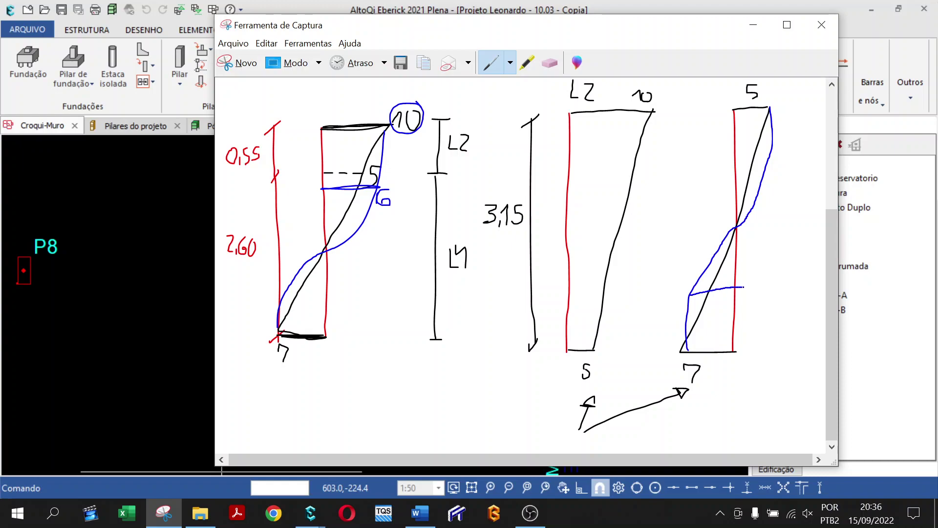
pyautogui.moveTo(686, 270); pyautogui.dragTo(674, 285)
# Step: On the L2 diagram, draw a blue arrow, an outward curve from 10 to 5 and a mid-height line labelled 12, leaving the 10 uncircled
pyautogui.moveTo(538, 90); pyautogui.dragTo(551, 110)
pyautogui.moveTo(653, 112)
pyautogui.mouseDown()
pyautogui.moveTo(682, 161)
pyautogui.moveTo(684, 229)
pyautogui.moveTo(610, 339)
pyautogui.mouseUp()
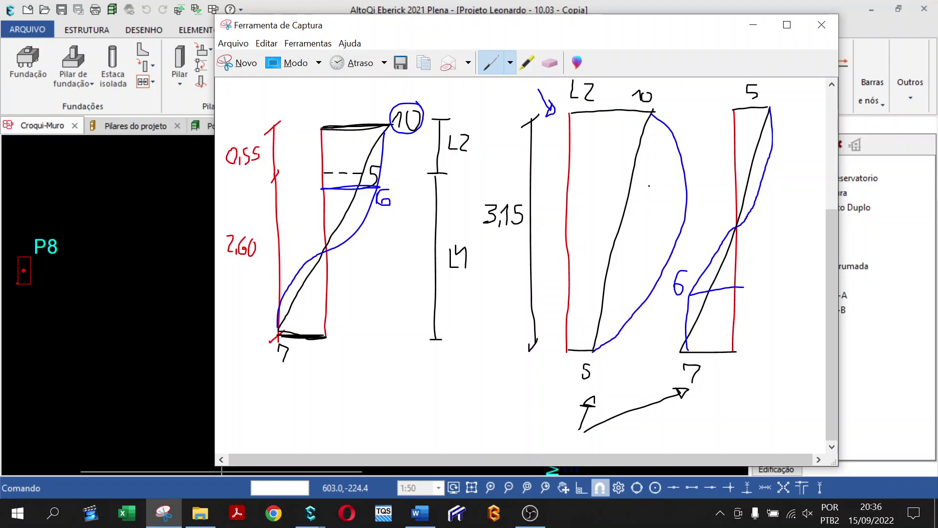
pyautogui.moveTo(566, 215); pyautogui.dragTo(681, 218)
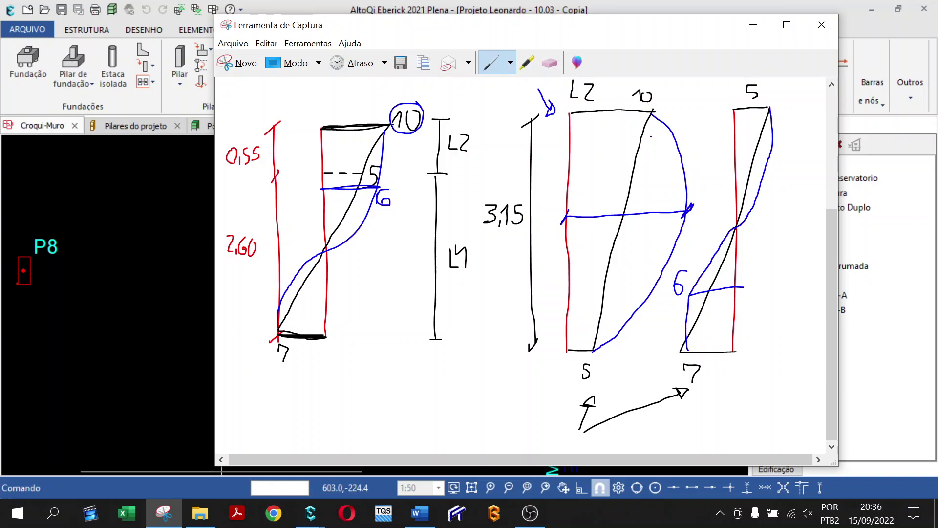
pyautogui.moveTo(667, 92)
pyautogui.mouseDown()
pyautogui.moveTo(625, 98)
pyautogui.moveTo(663, 94)
pyautogui.mouseUp()
pyautogui.moveTo(652, 192)
pyautogui.mouseDown()
pyautogui.moveTo(650, 206)
pyautogui.moveTo(672, 207)
pyautogui.mouseUp()
pyautogui.click(550, 63)
pyautogui.click(668, 92)
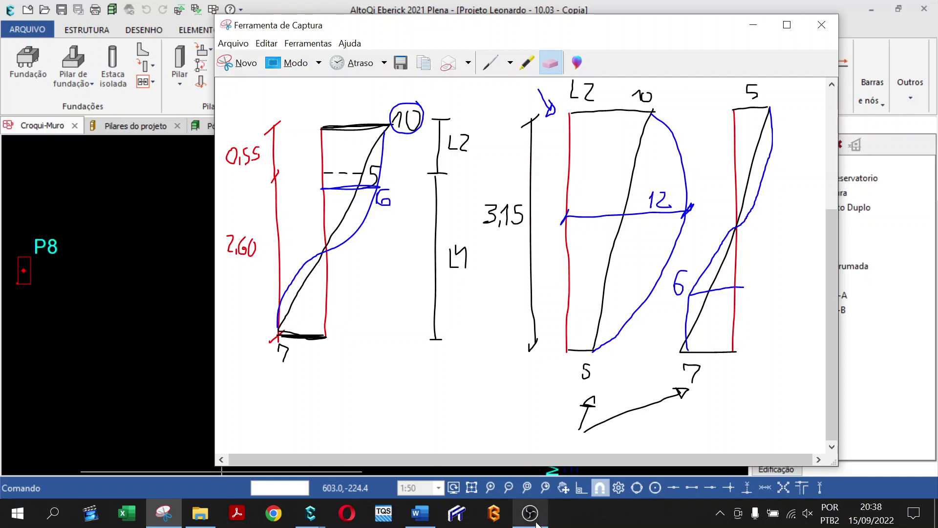
# Step: Switch to Eberick and open the properties of column P8 on the Muro floor
pyautogui.click(210, 313)
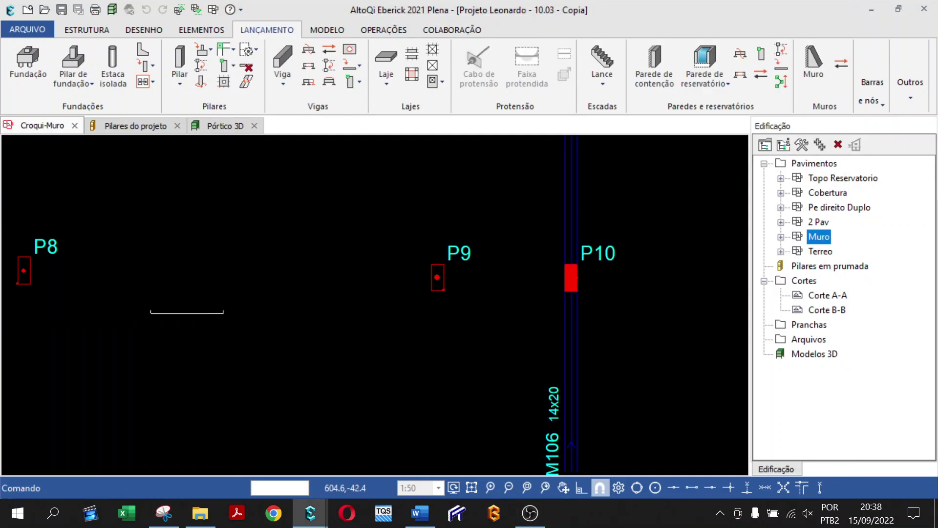
pyautogui.doubleClick(42, 247)
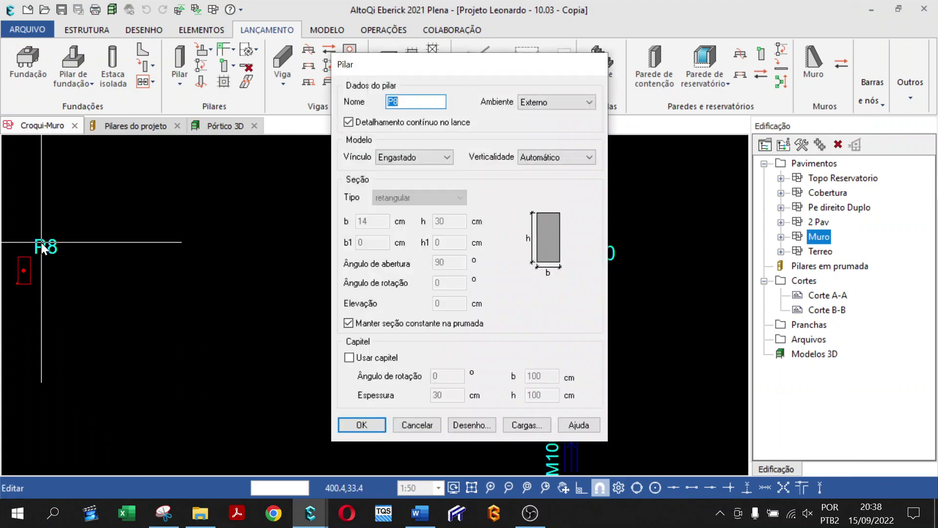